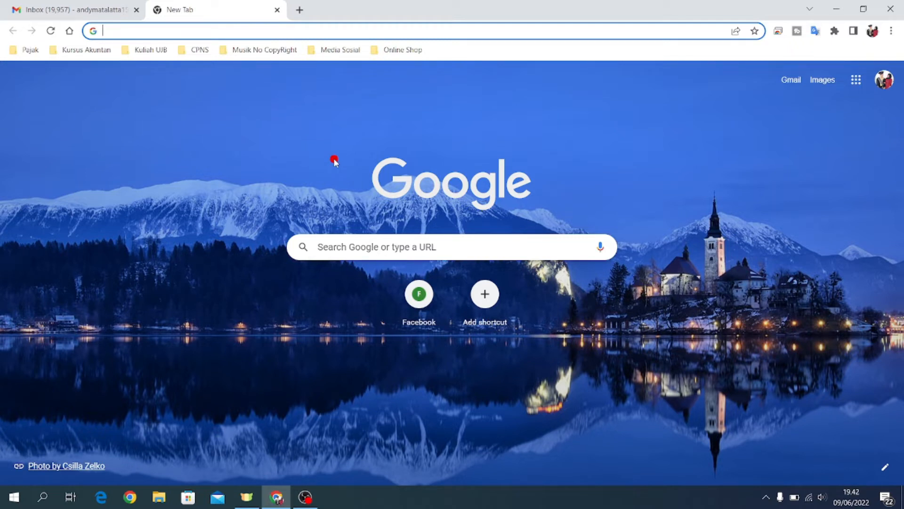
Step: Search Google for 'pajak', open the Direktorat Jenderal Pajak site, and go to DJP Online login
left_click(361, 250)
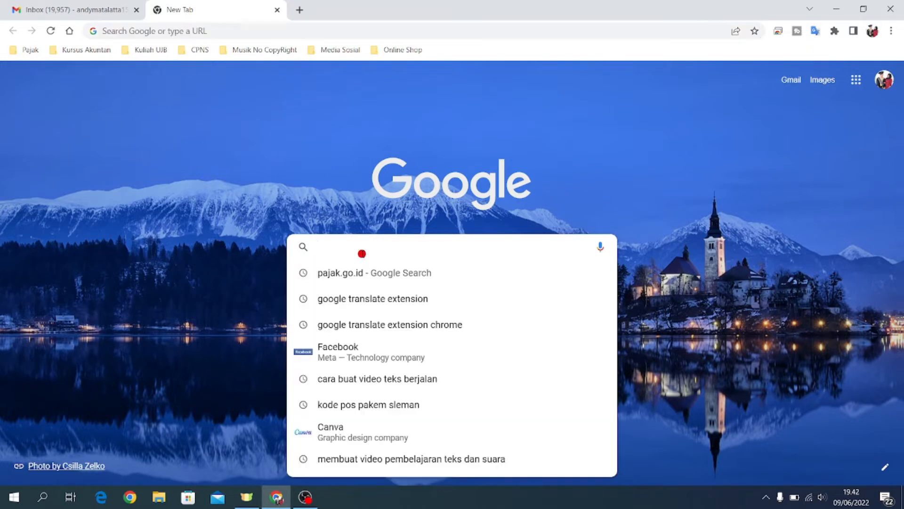
type("pajak")
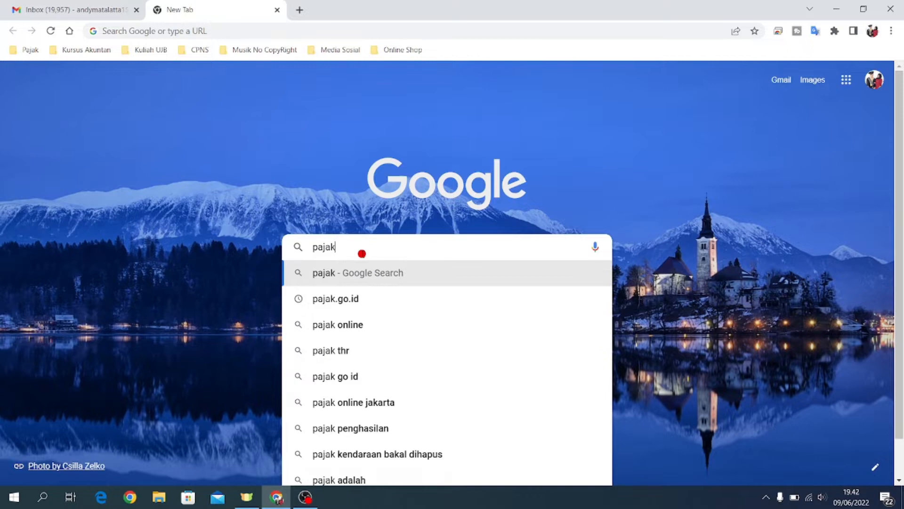
left_click(361, 299)
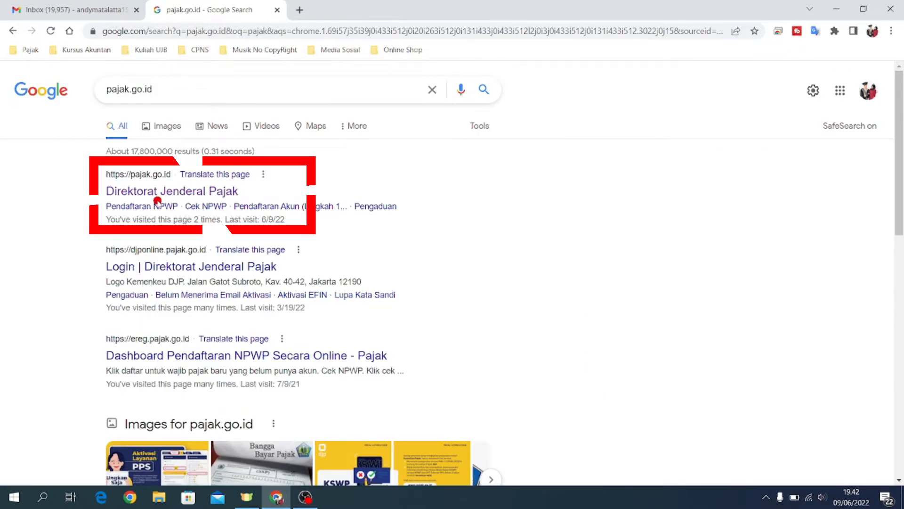
left_click(167, 192)
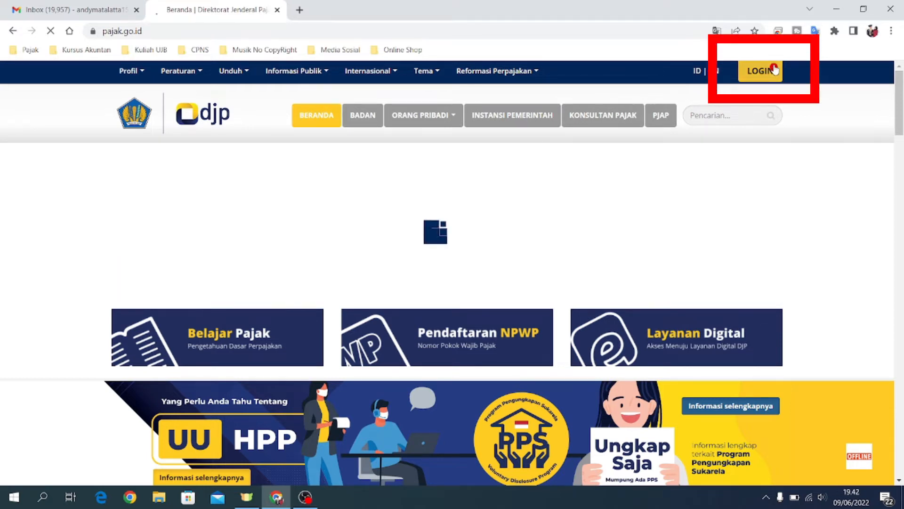
left_click(759, 72)
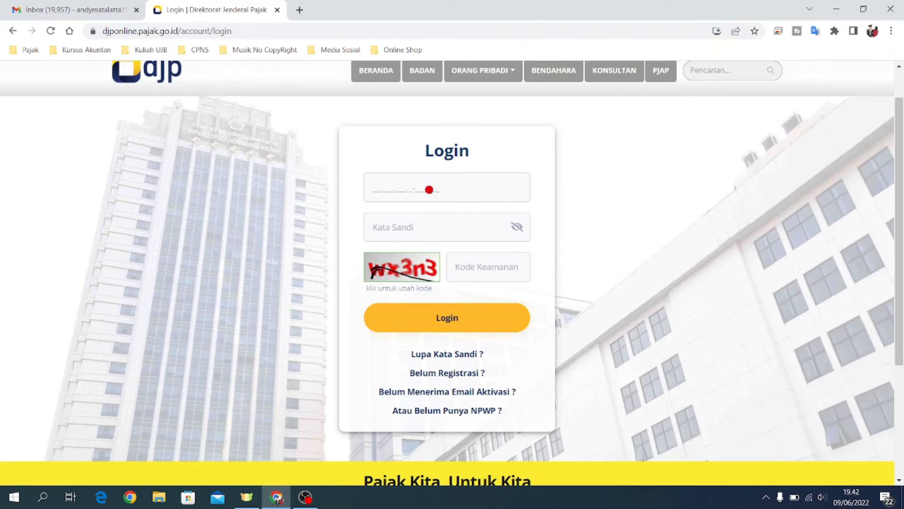
Step: Sign in with the taxpayer's NPWP, password and captcha, then open Program Pengungkapan Sukarela under Layanan
left_click(447, 182)
left_click(415, 231)
type("••••••••••")
left_click(464, 267)
type("wx3n3")
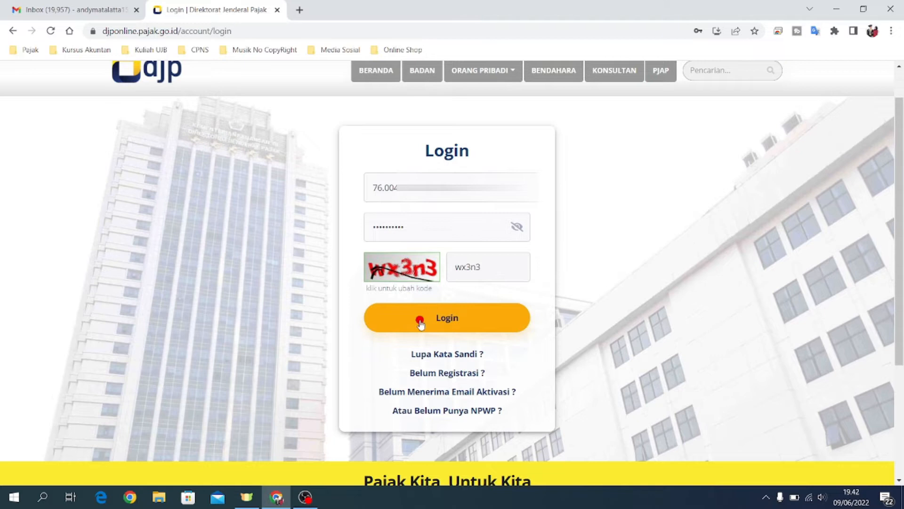
left_click(458, 322)
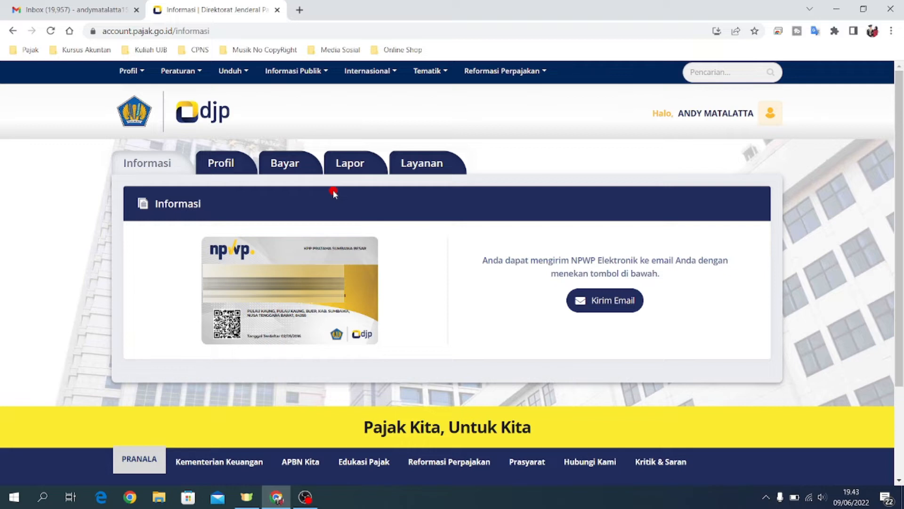
left_click(417, 163)
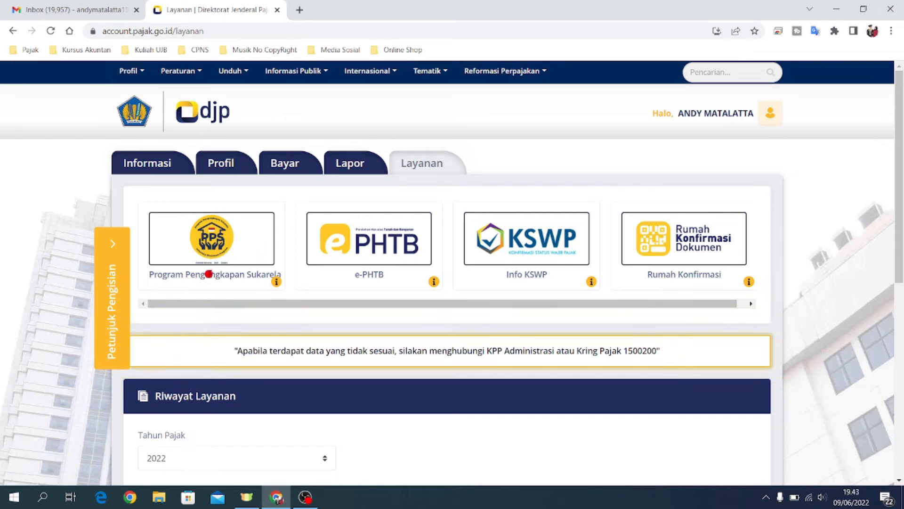
left_click(209, 274)
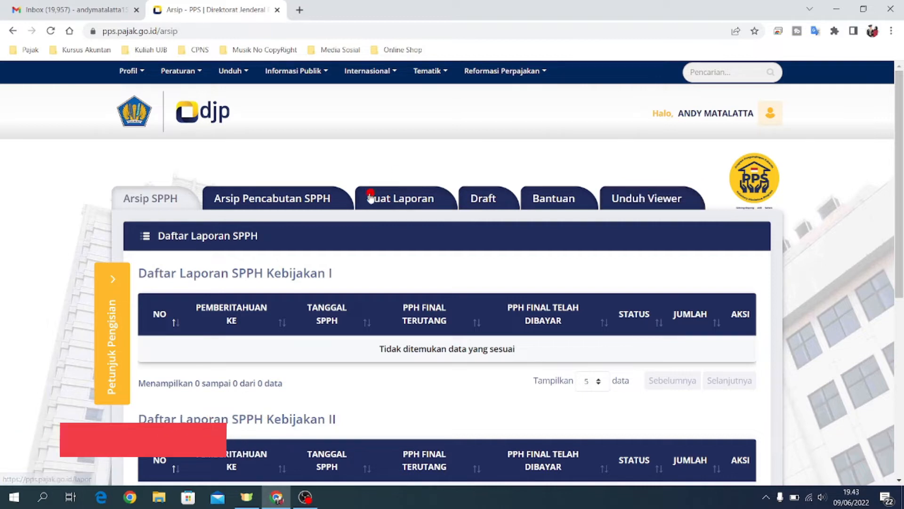
Step: Send a Kebijakan II SPPH report request in Buat Laporan and show the downloaded PDF in its folder
left_click(396, 198)
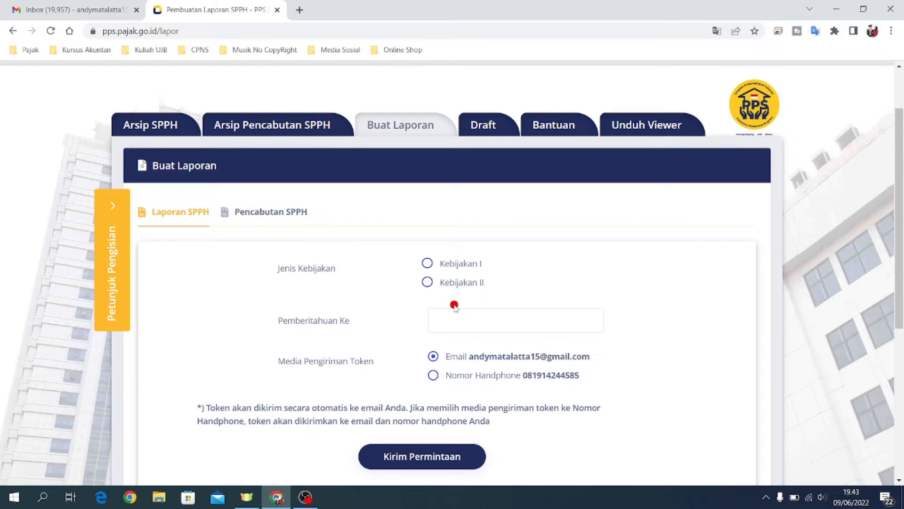
left_click(427, 282)
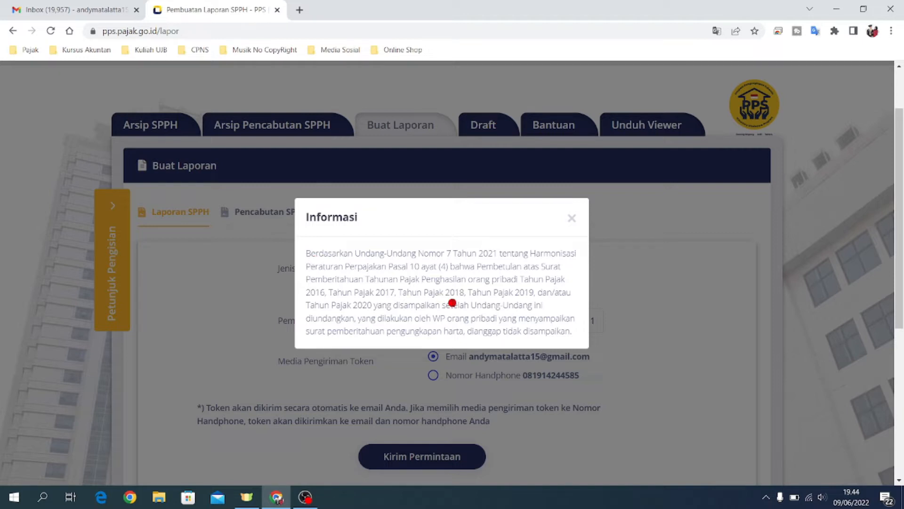
left_click(572, 218)
scroll(430, 295, "down", 1)
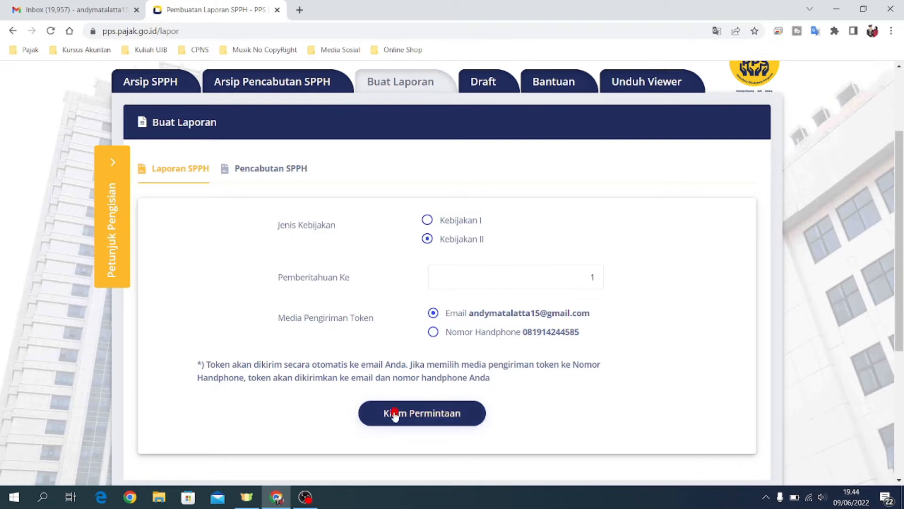
left_click(421, 424)
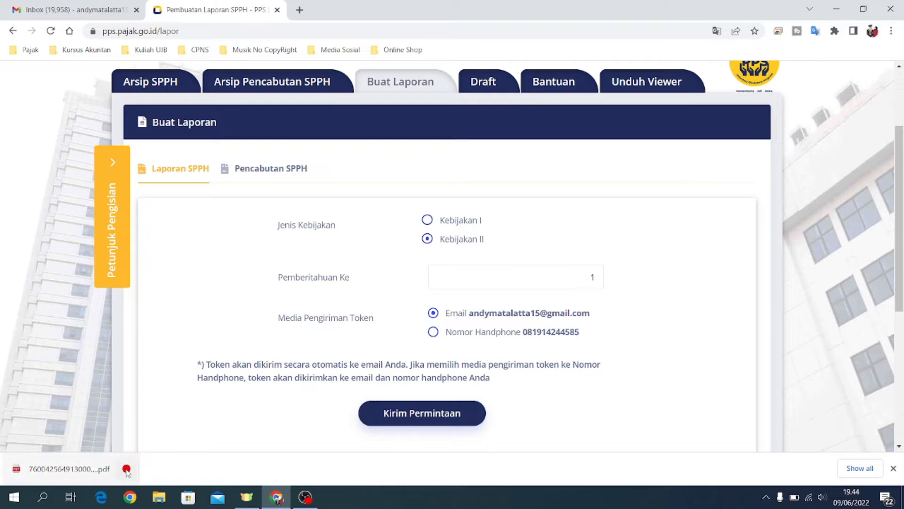
left_click(126, 469)
left_click(148, 428)
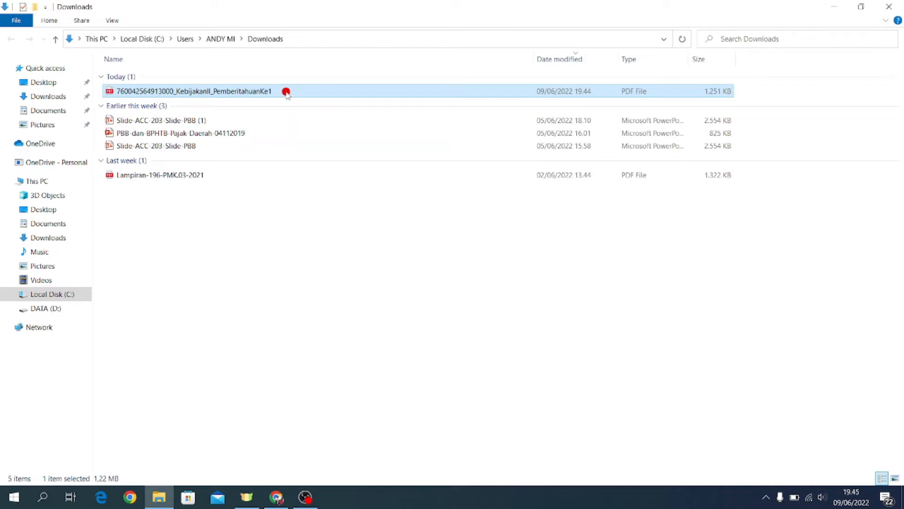
Step: Open the downloaded Kebijakan II PDF with Adobe Acrobat Reader DC
right_click(237, 92)
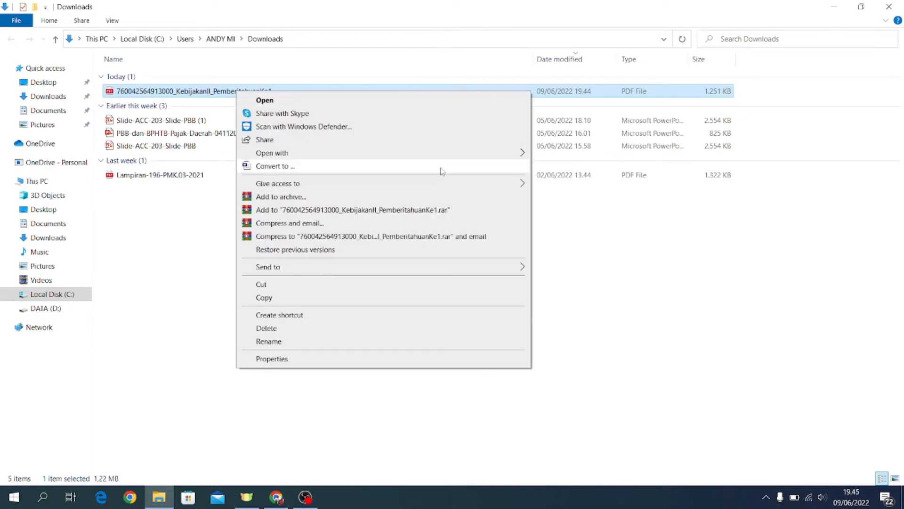
mouse_move(492, 152)
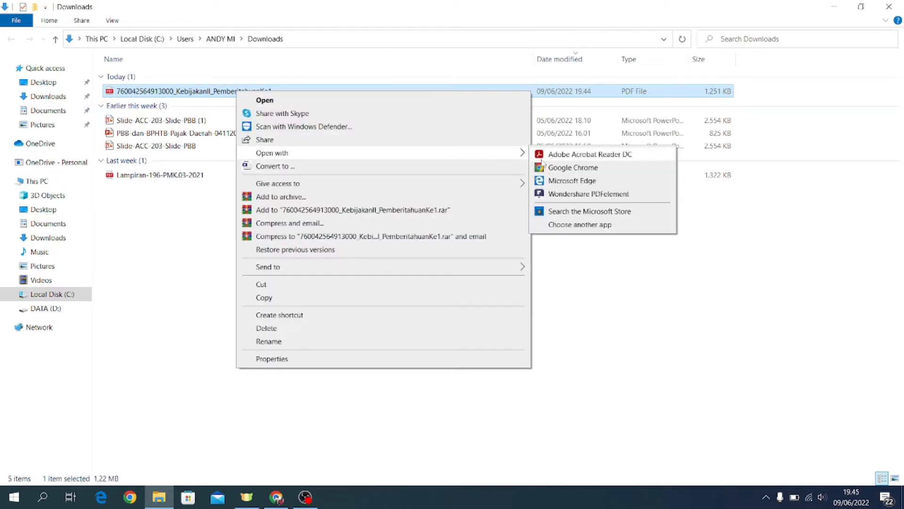
left_click(566, 156)
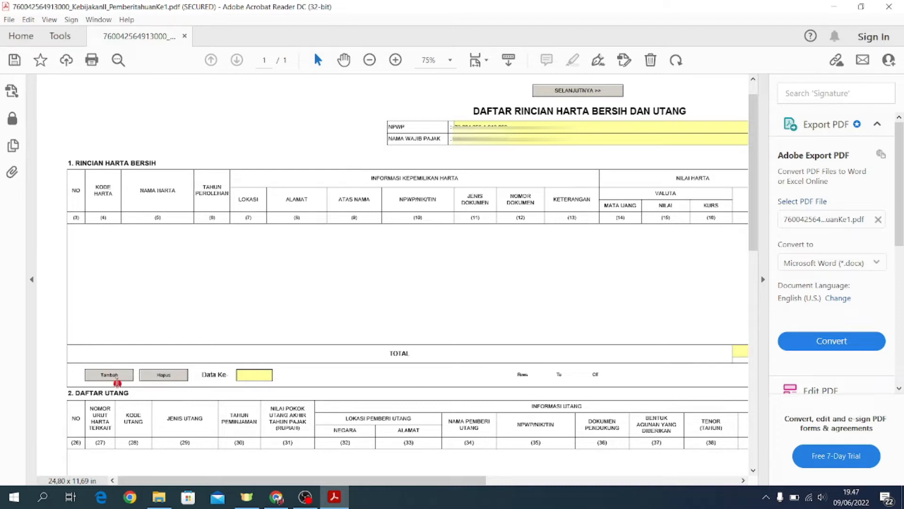
Step: Add asset row 1 as UANG TUNAI, acquired 2020, located in Indonesia
left_click(113, 374)
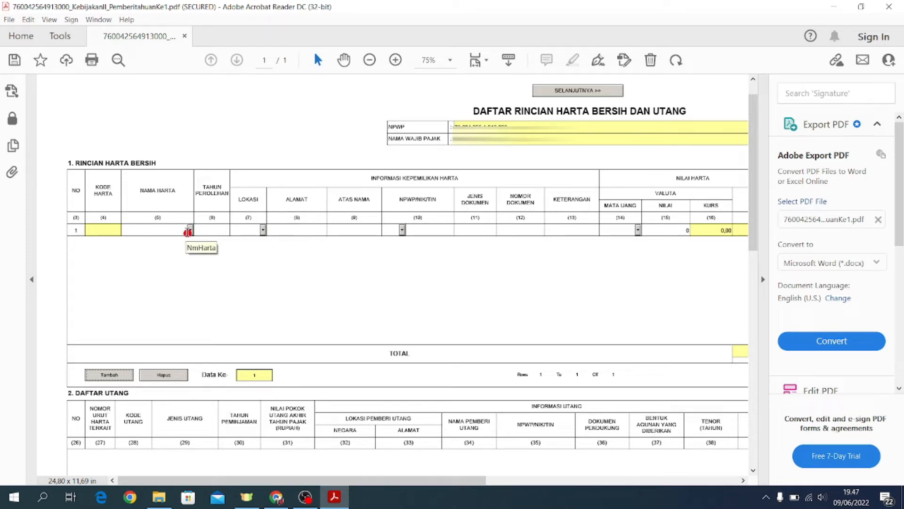
left_click(190, 231)
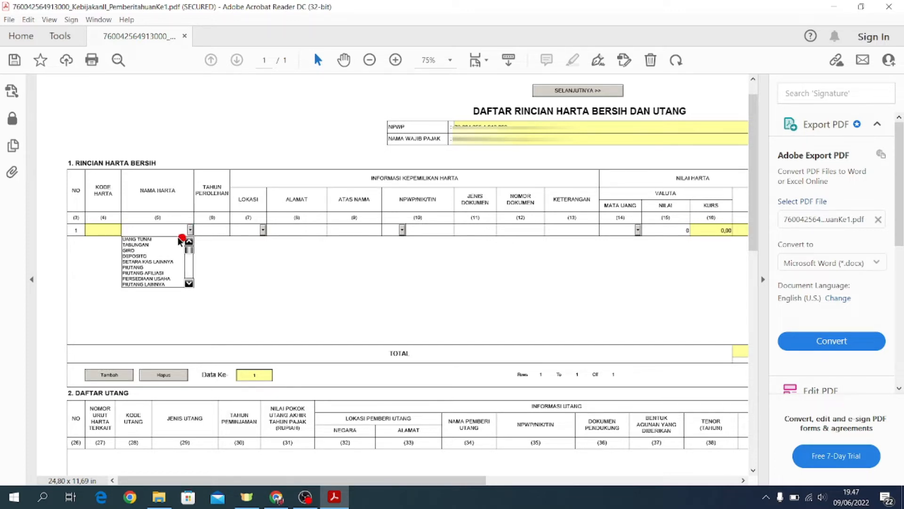
left_click(164, 241)
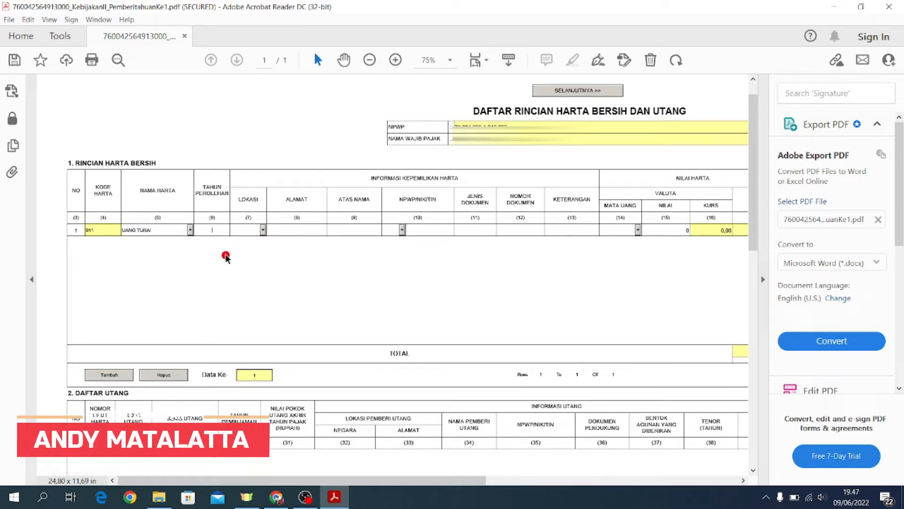
type("20")
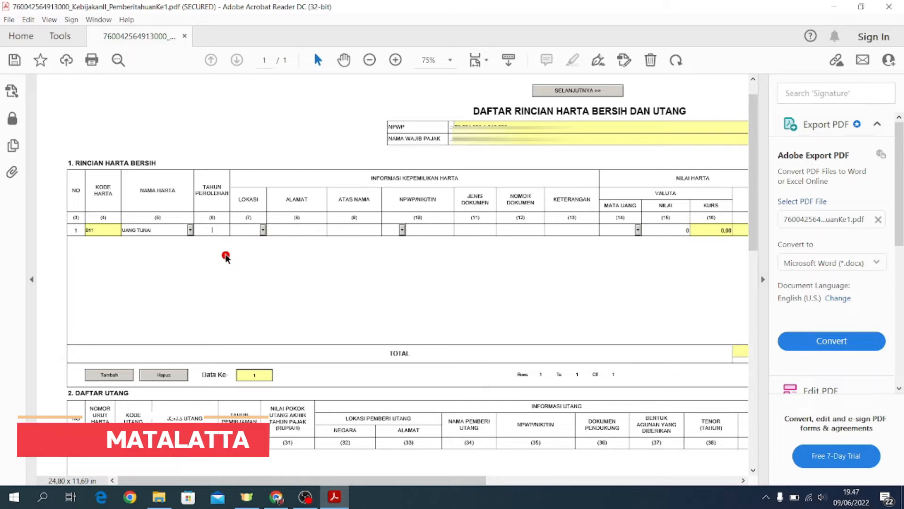
type("20")
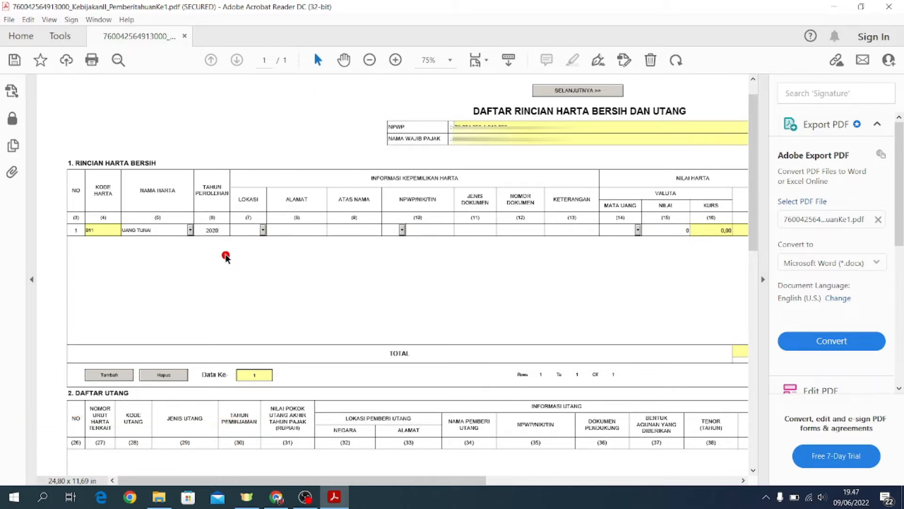
left_click(263, 230)
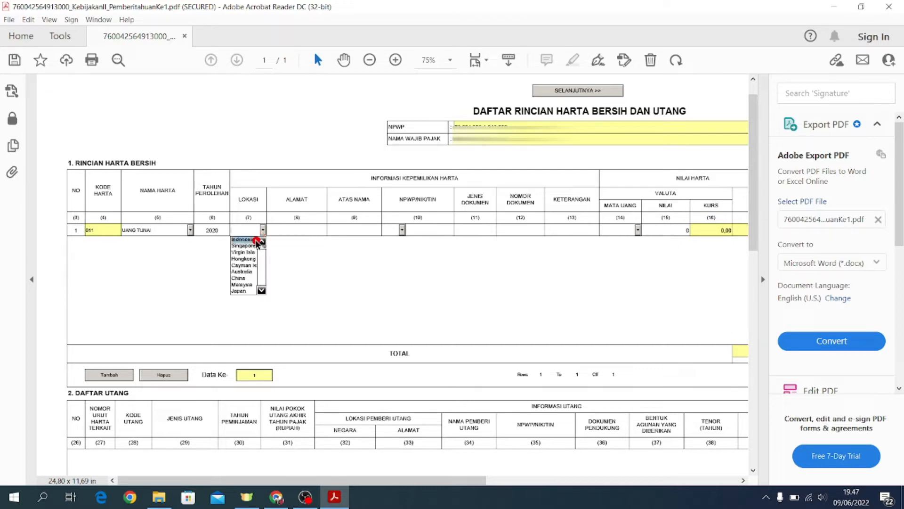
left_click(253, 240)
left_click(302, 228)
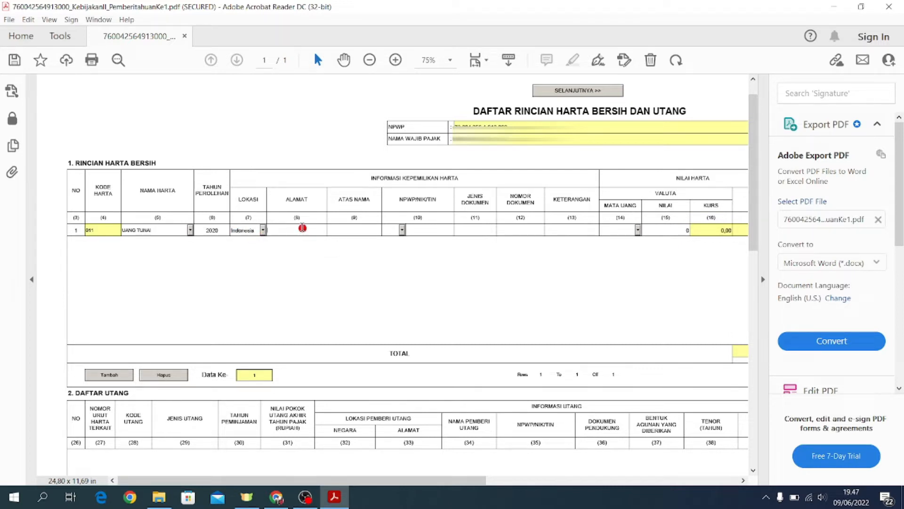
Step: Fill row 1's address SLEMAN DIY, NPWP owner ID number, and document number DOKUMEN
type("SLEMAN DIY")
left_click(362, 232)
left_click(402, 230)
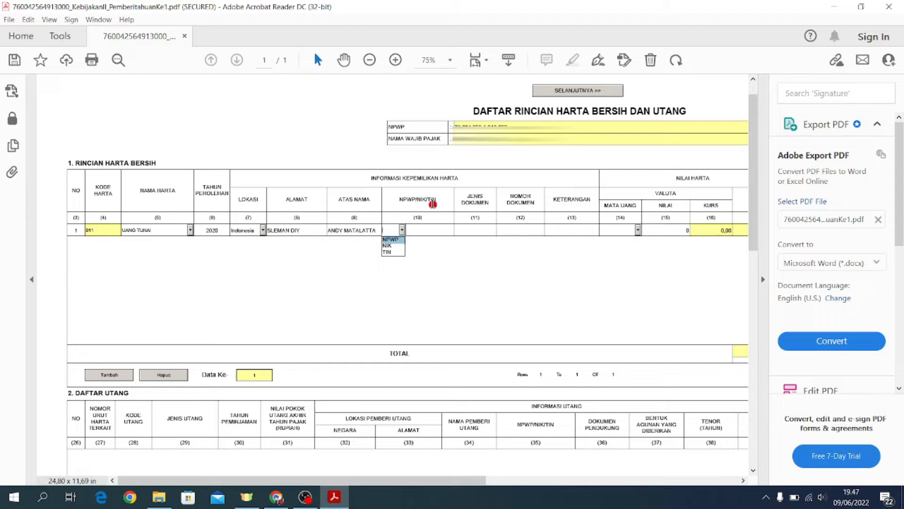
left_click(394, 240)
left_click(432, 230)
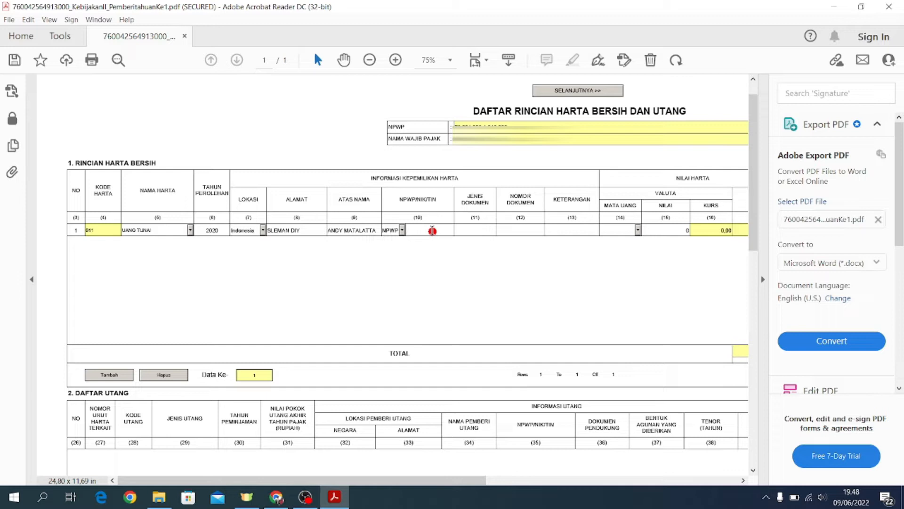
key("ctrl+v")
left_click(524, 230)
type("DOKUME")
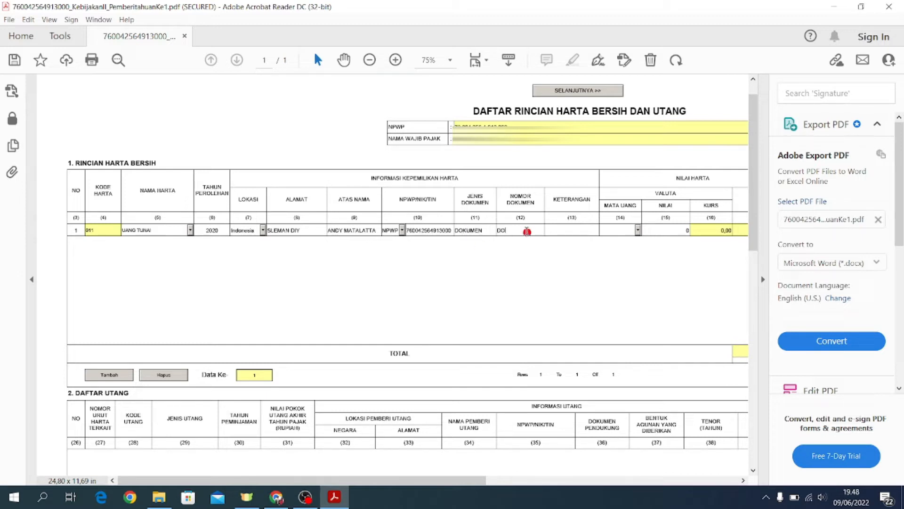
type("N")
Step: Set the asset currency to IDR with value 100.000, then scroll to the investment column (23)
left_click(638, 230)
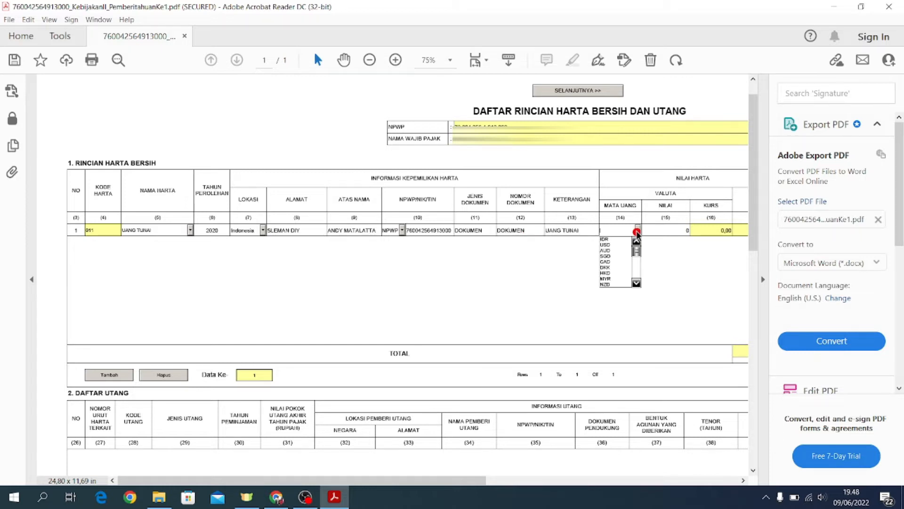
left_click(613, 239)
scroll(363, 320, "right", 3)
left_click(526, 227)
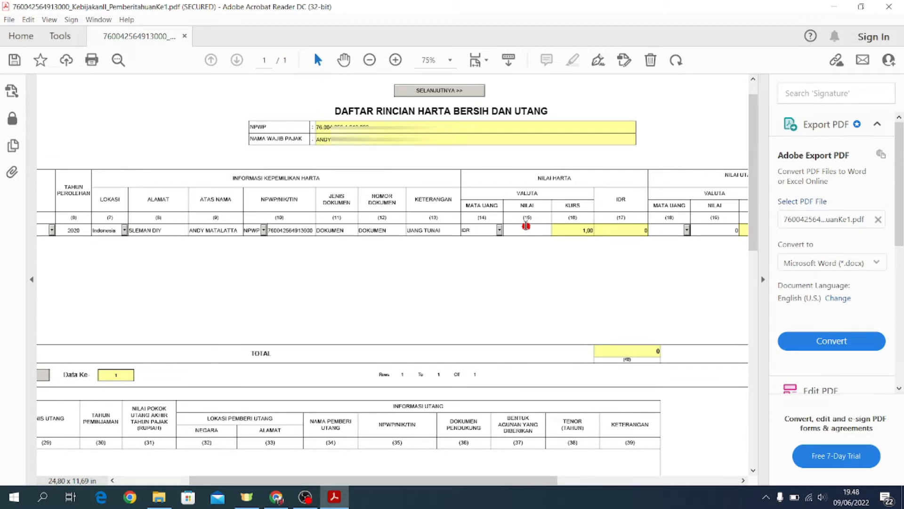
type("100000")
left_click(672, 231)
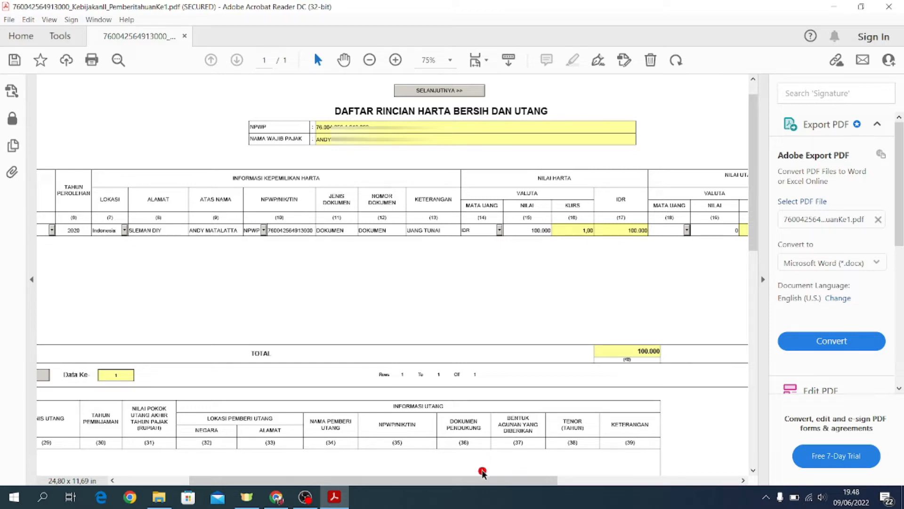
left_click_drag(483, 479, 666, 479)
left_click(598, 230)
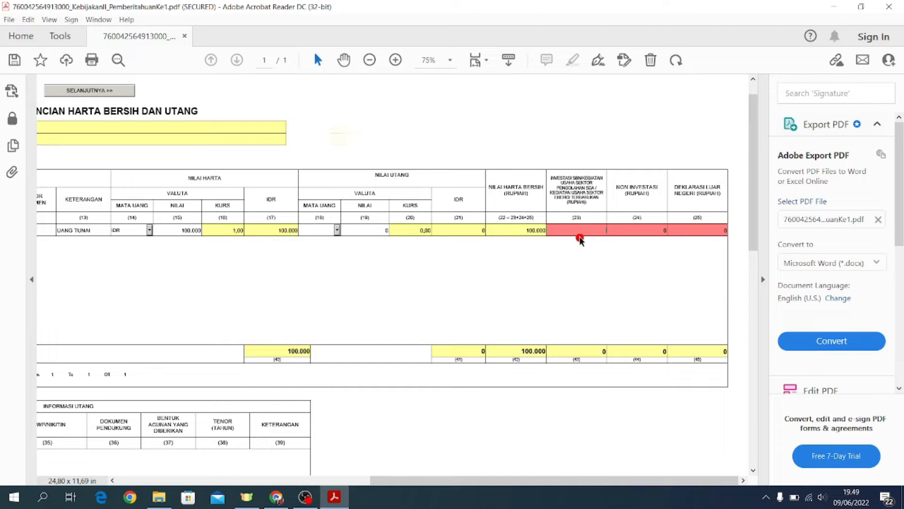
Step: Enter 100.000 in the Non Investasi (24) cell, leaving investment (23) at 0
left_click(580, 237)
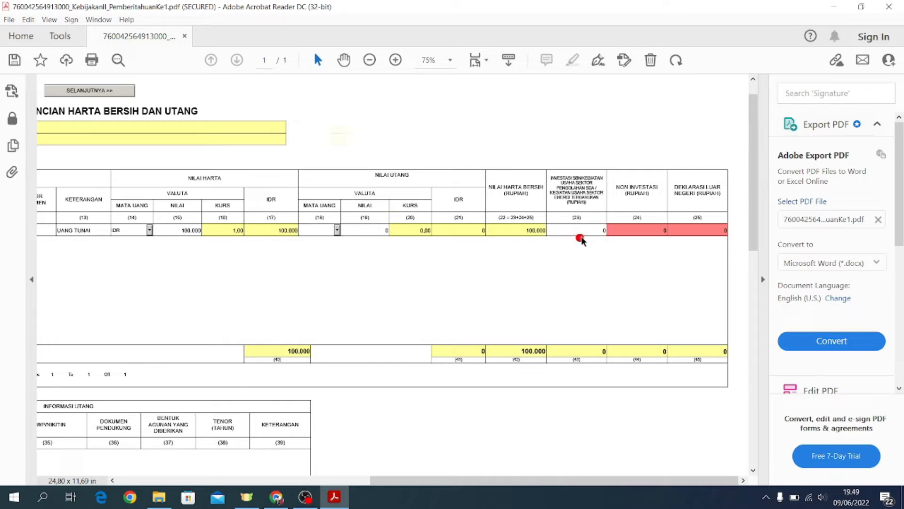
left_click(642, 229)
type("100.000")
key("Tab")
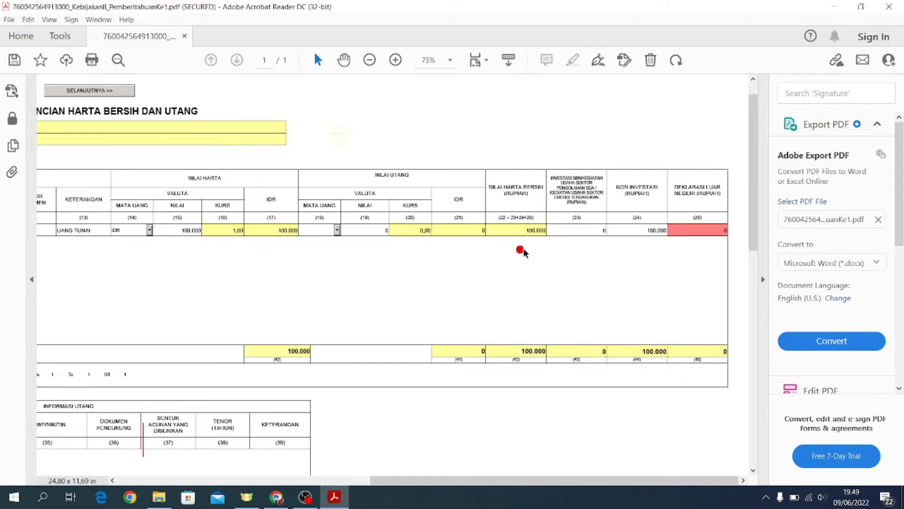
left_click(699, 235)
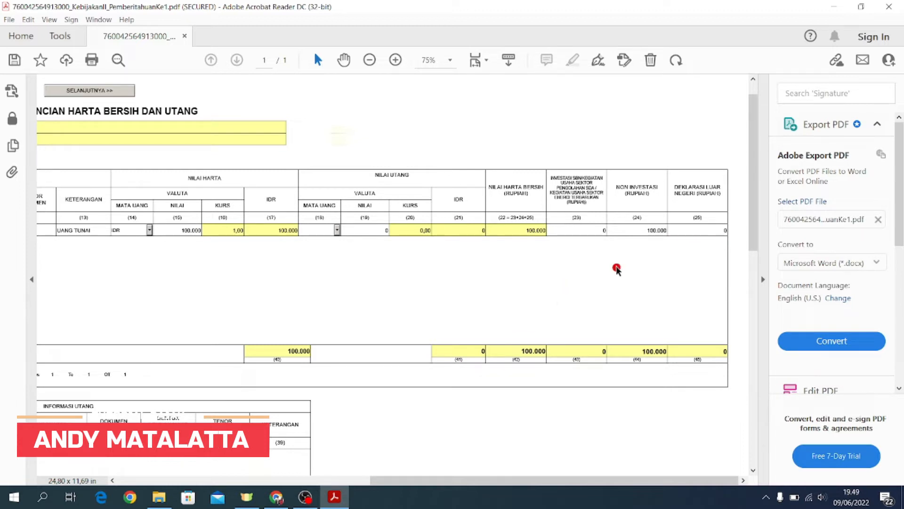
left_click_drag(468, 480, 292, 482)
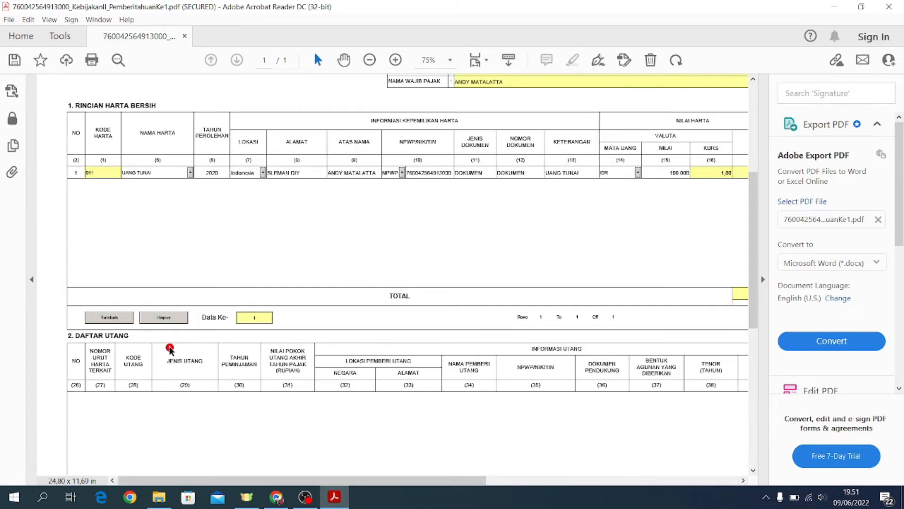
left_click_drag(131, 338, 63, 332)
left_click(124, 339)
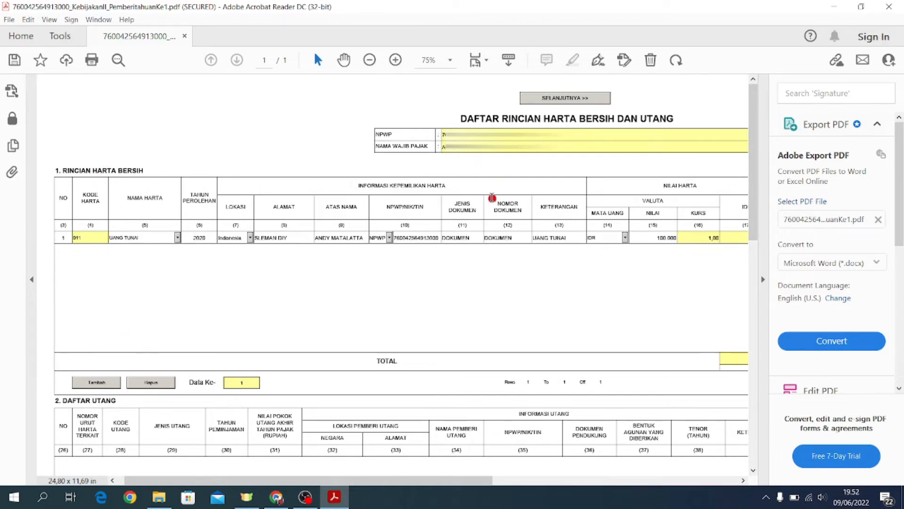
left_click(563, 99)
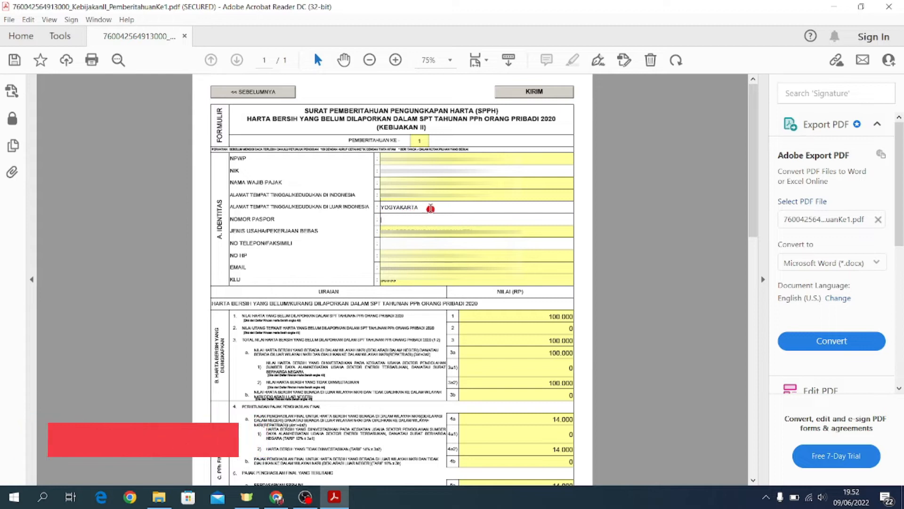
Step: Check the Indonesian address entry and scroll down the SPPH form to the declarations
left_click(437, 209)
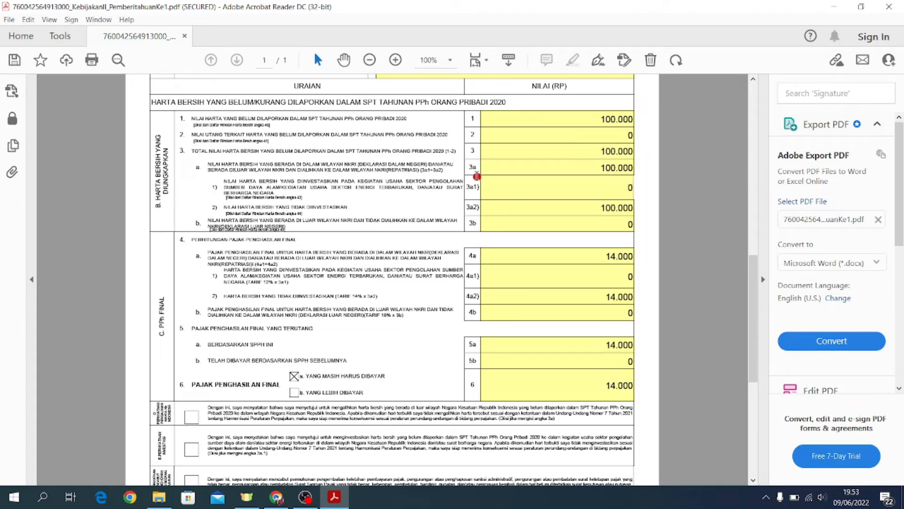
scroll(752, 302, "down", 1)
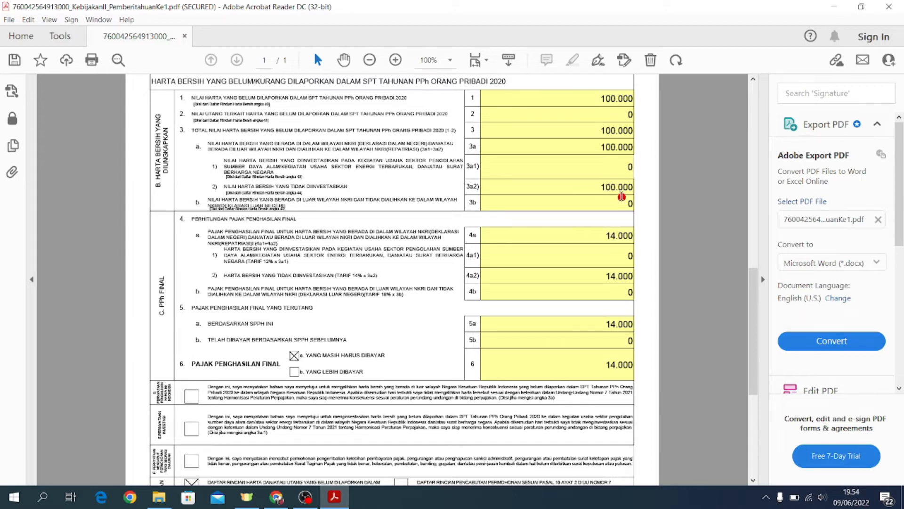
left_click_drag(752, 302, 753, 355)
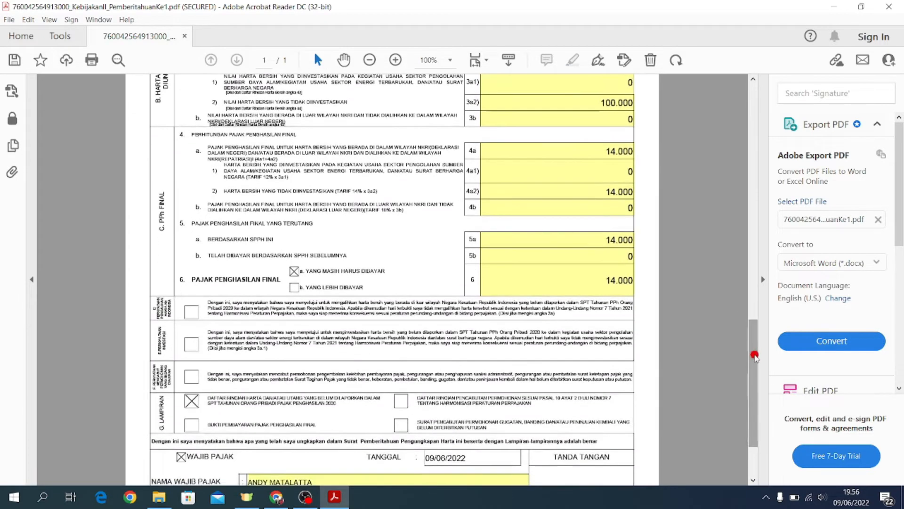
Step: Tick the three declaration checkboxes, leaving the tax payment proof box unticked
left_click(193, 312)
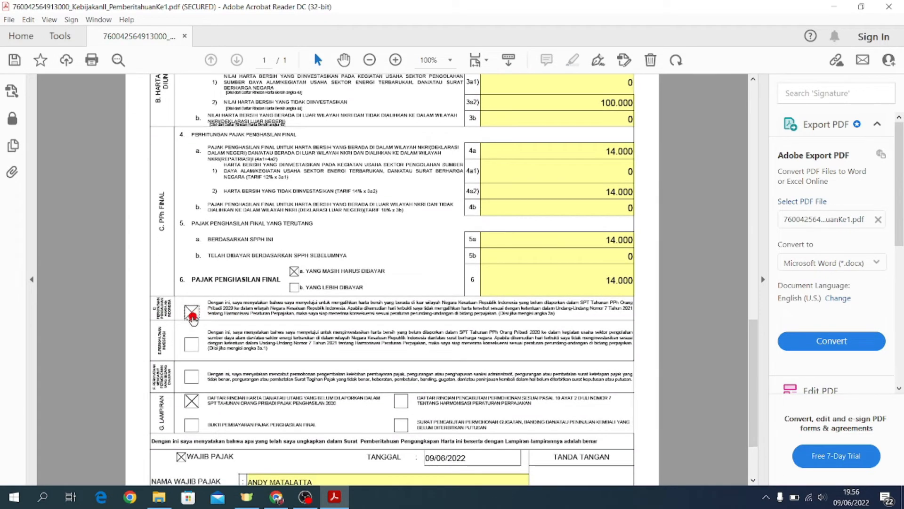
left_click(194, 347)
left_click(194, 377)
left_click(192, 427)
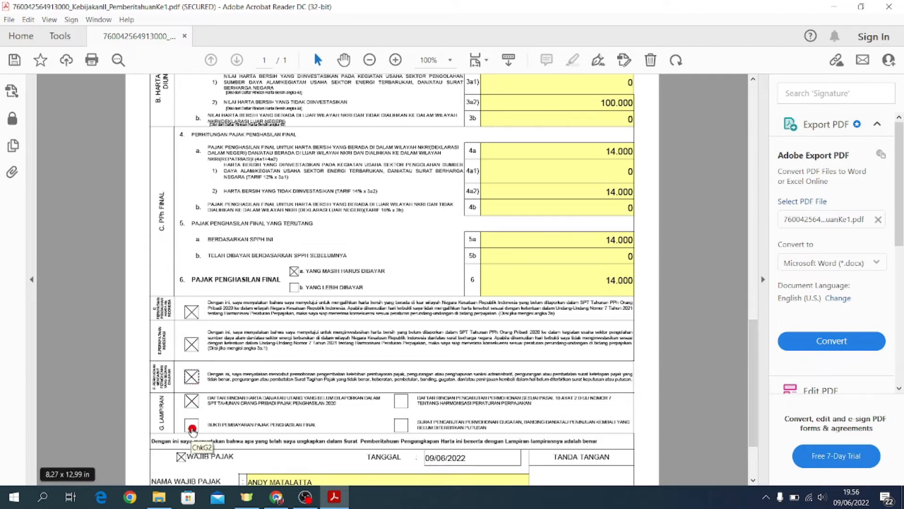
left_click(190, 425)
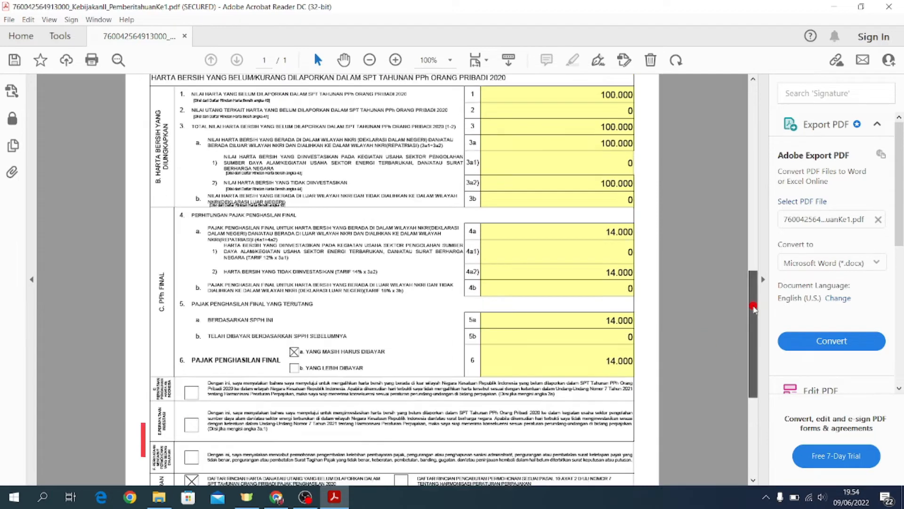
scroll(755, 343, "down", 3)
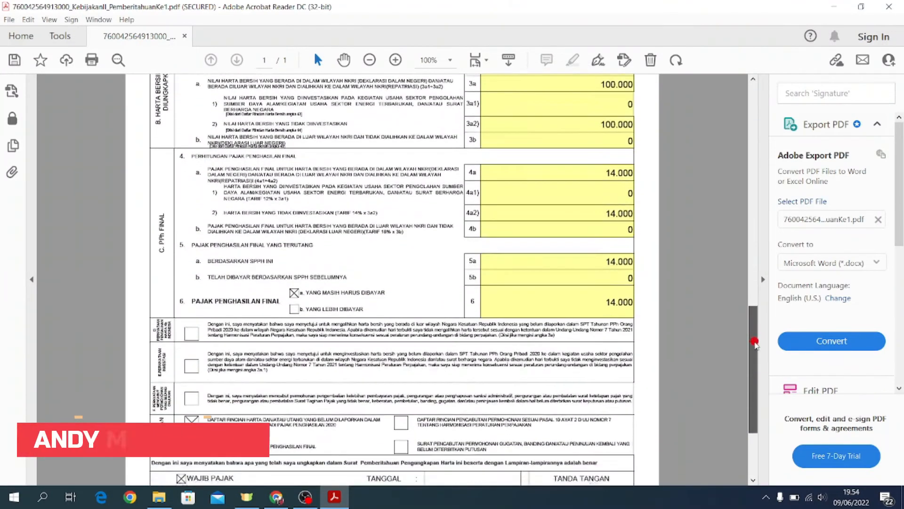
scroll(755, 344, "down", 2)
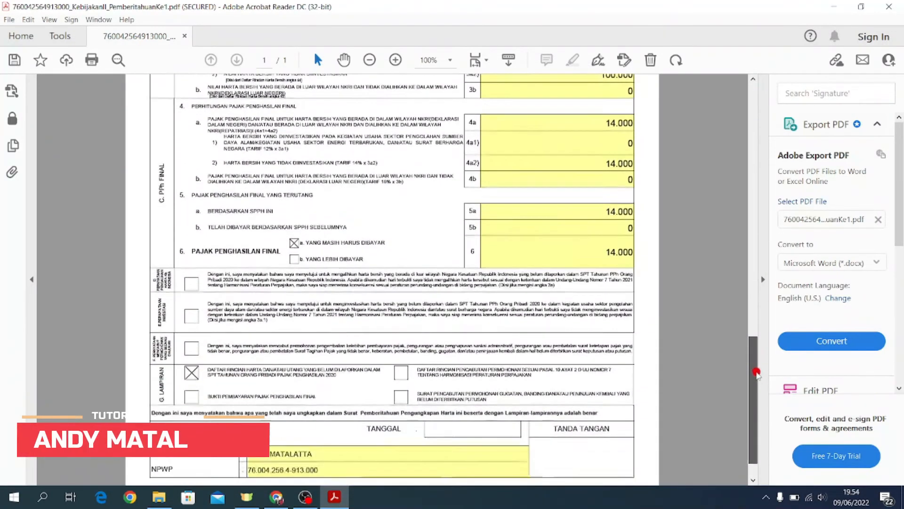
Step: Set TANGGAL to 9 June 2022 and submit the form to the verification step
left_click(477, 421)
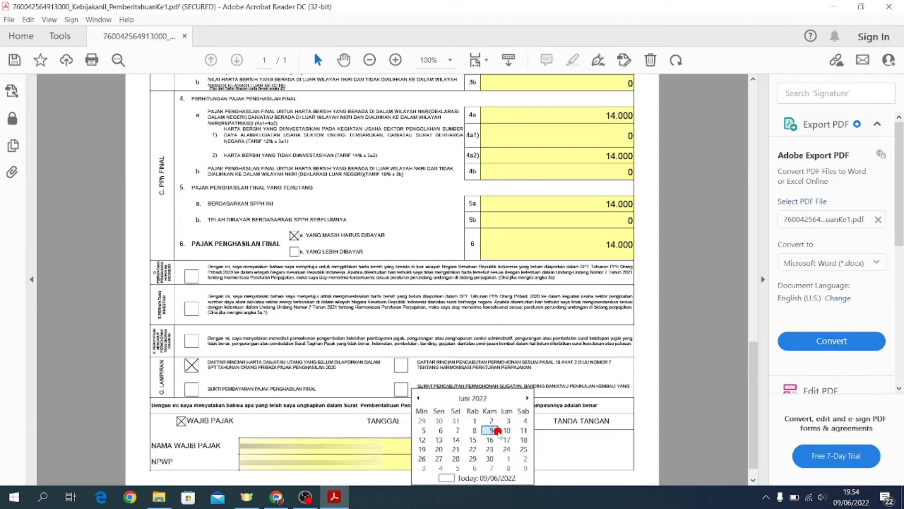
left_click(496, 430)
left_click_drag(757, 368, 754, 125)
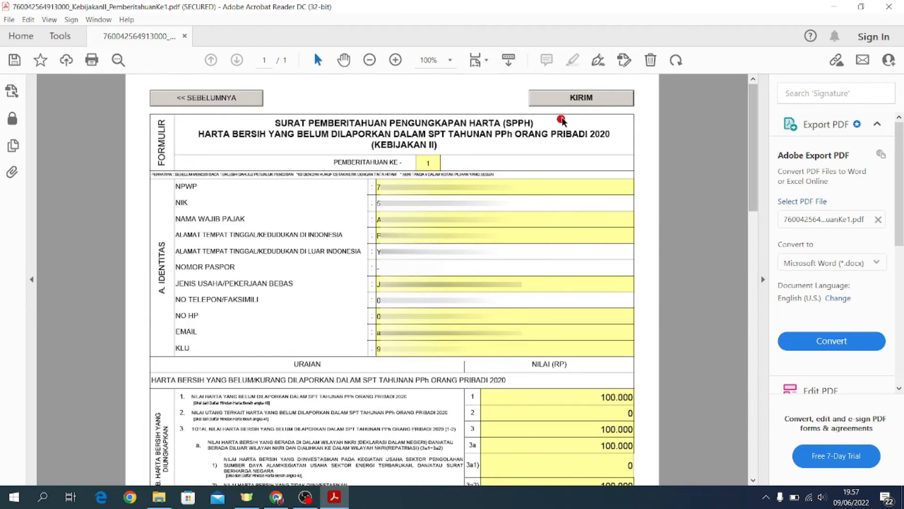
left_click(582, 98)
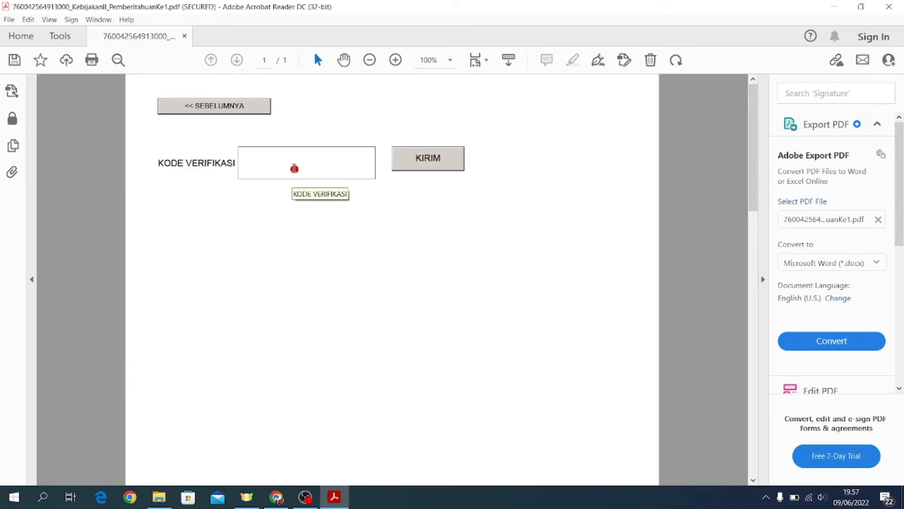
Step: Place the cursor in the KODE VERIFIKASI field and switch back to Chrome
left_click(294, 168)
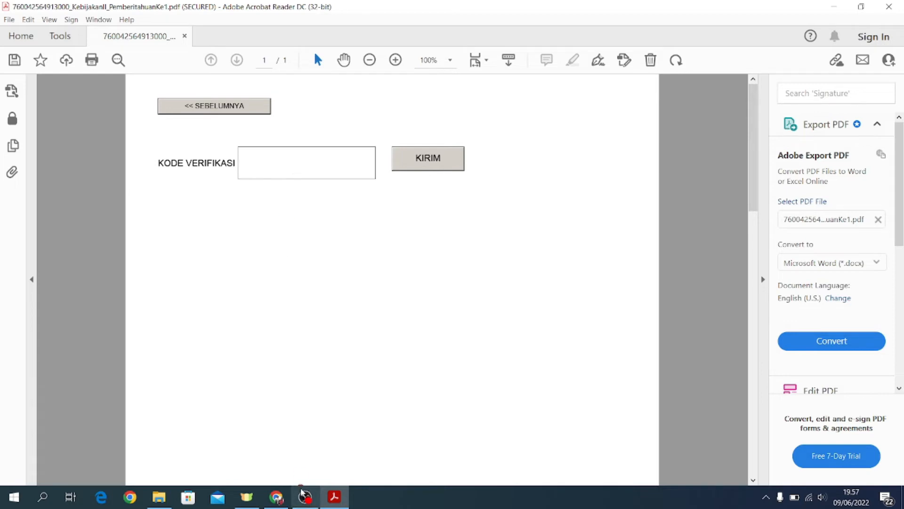
left_click(277, 497)
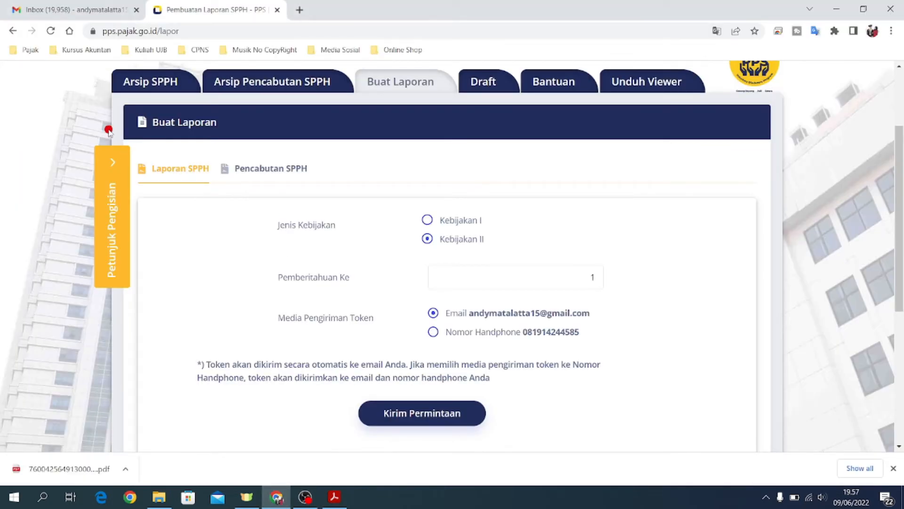
Step: Copy the code from the PPS Kode Verifikasi email in Gmail and return to Acrobat's KODE VERIFIKASI page
left_click(89, 2)
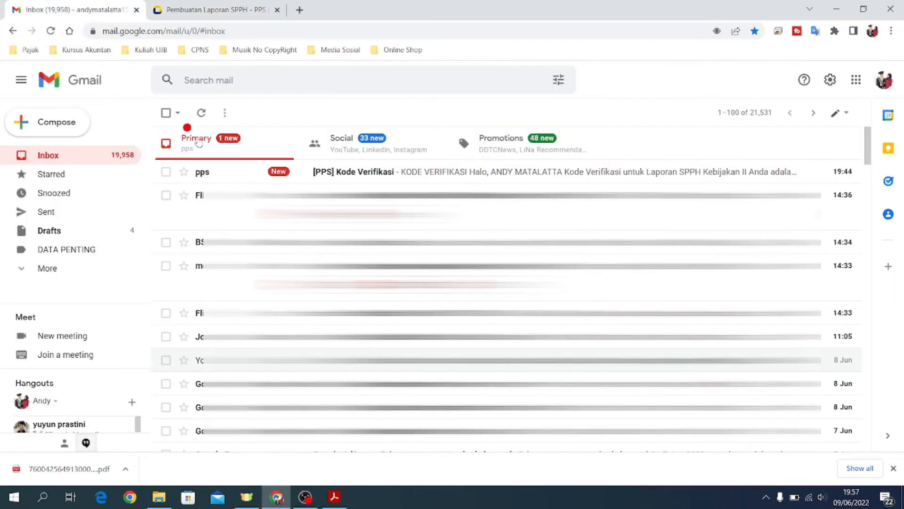
left_click(390, 174)
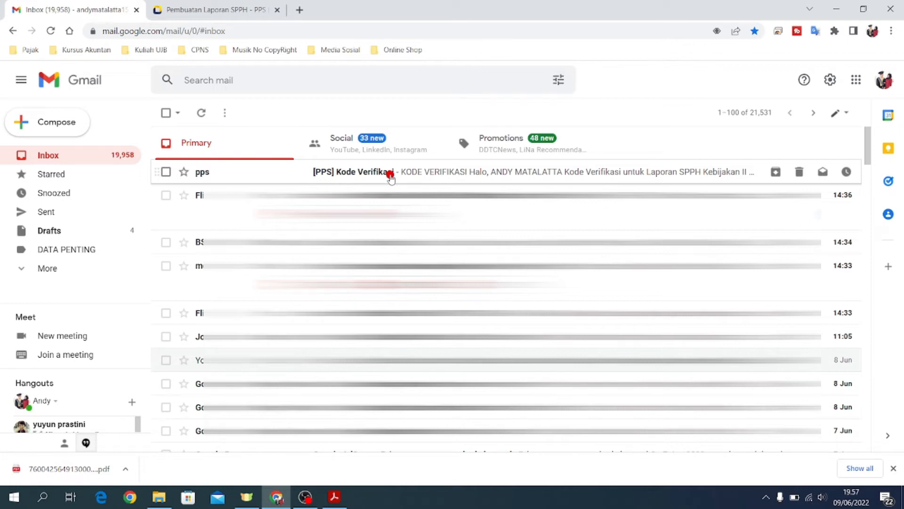
scroll(510, 343, "down", 2)
left_click_drag(496, 360, 567, 360)
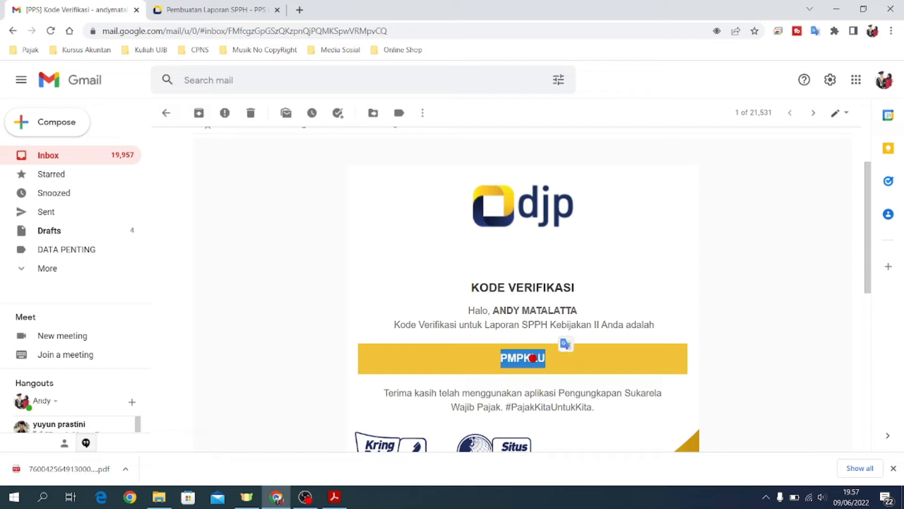
right_click(532, 358)
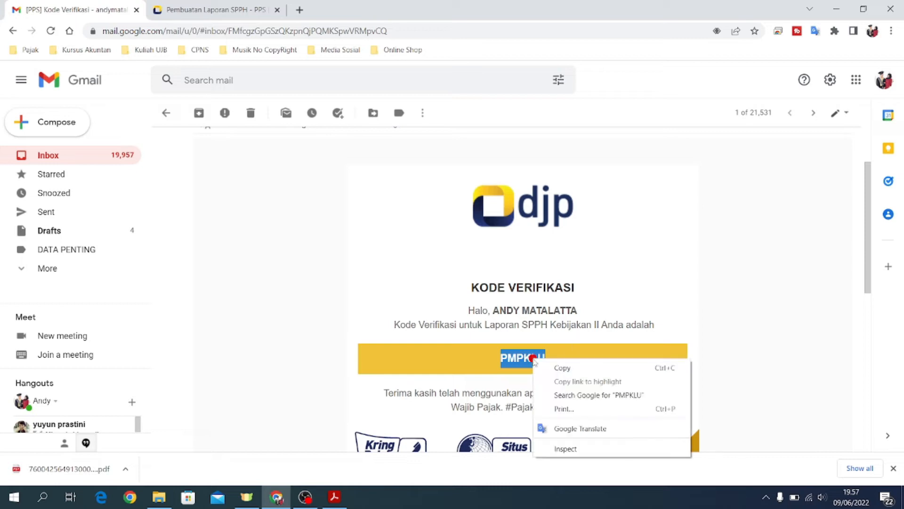
left_click(562, 368)
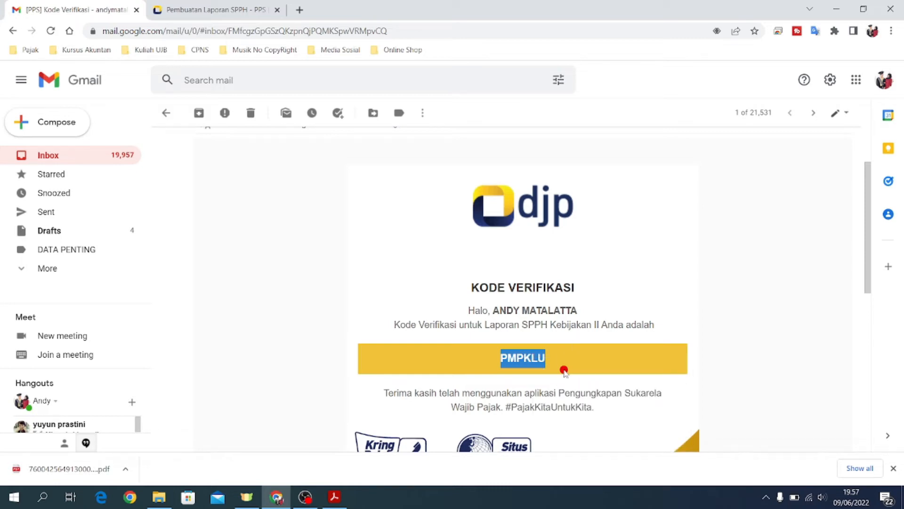
left_click(342, 500)
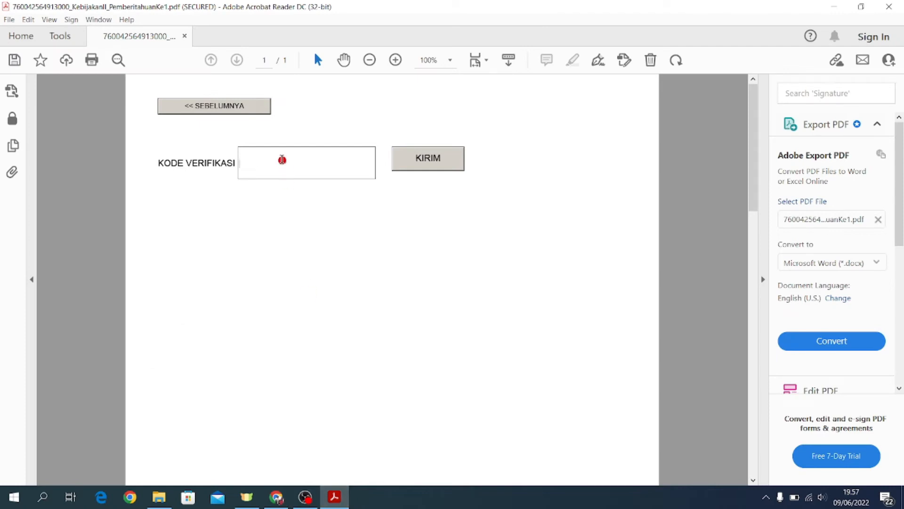
Step: Paste the verification code into Acrobat's KODE VERIFIKASI field, submit with KIRIM, and acknowledge the success message
right_click(282, 160)
left_click(314, 169)
left_click(429, 163)
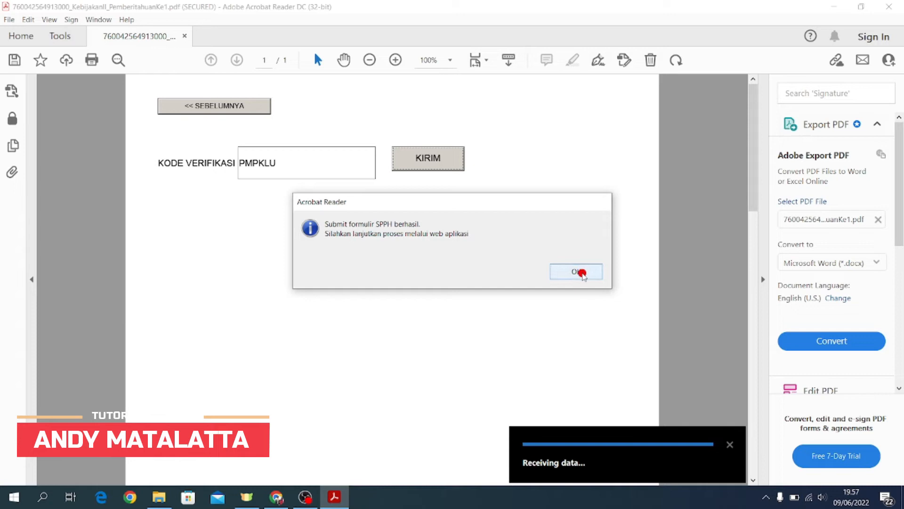
left_click(579, 272)
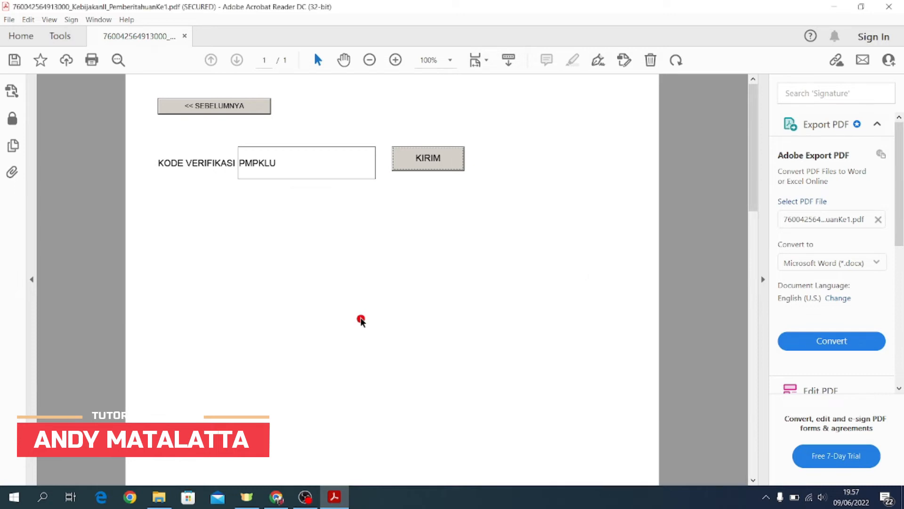
left_click(277, 497)
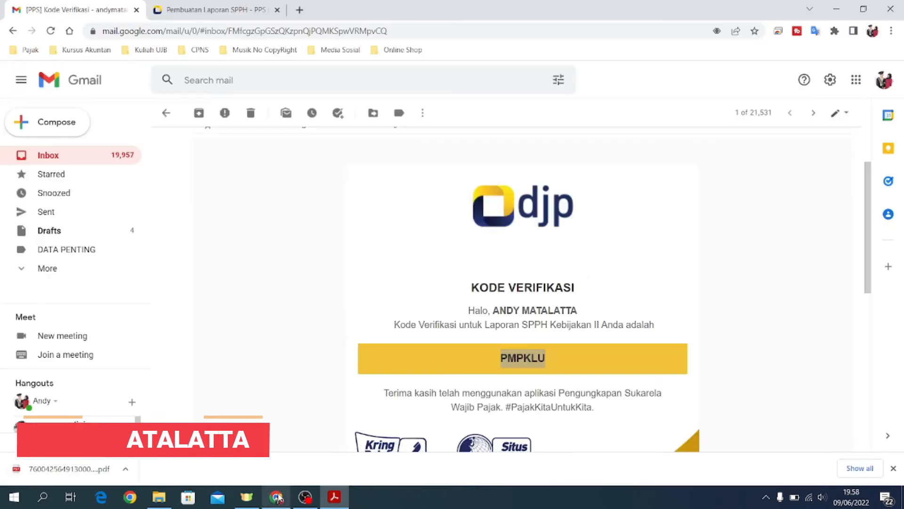
Step: Return to PPS DJP and view the Draft list with the Kebijakan II SPPH draft
left_click(201, 3)
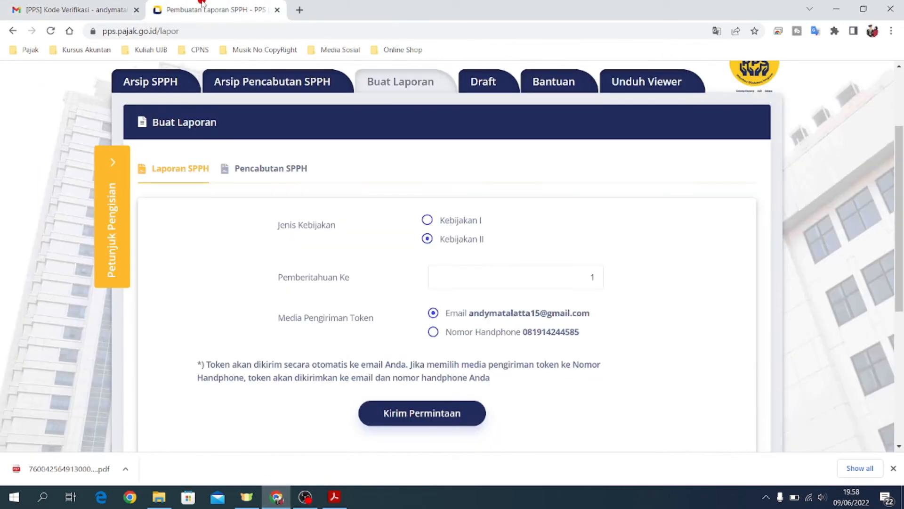
scroll(355, 260, "up", 1)
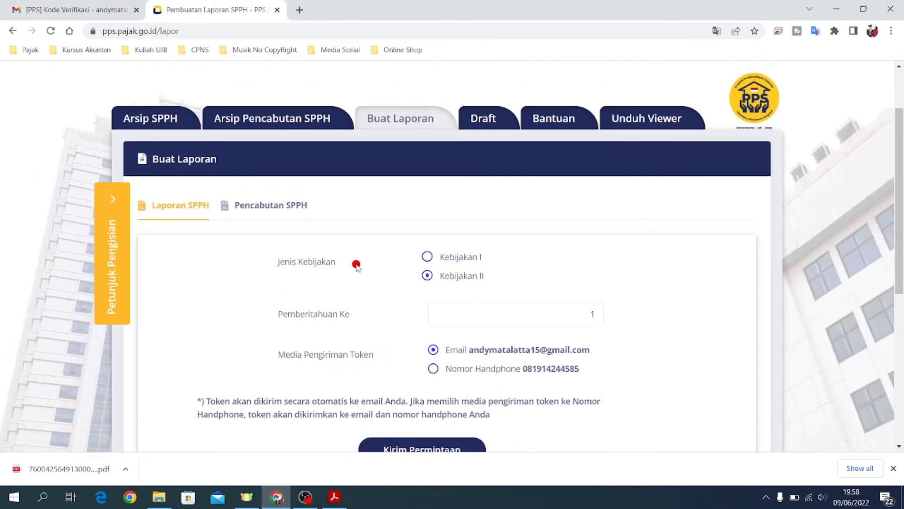
left_click(485, 119)
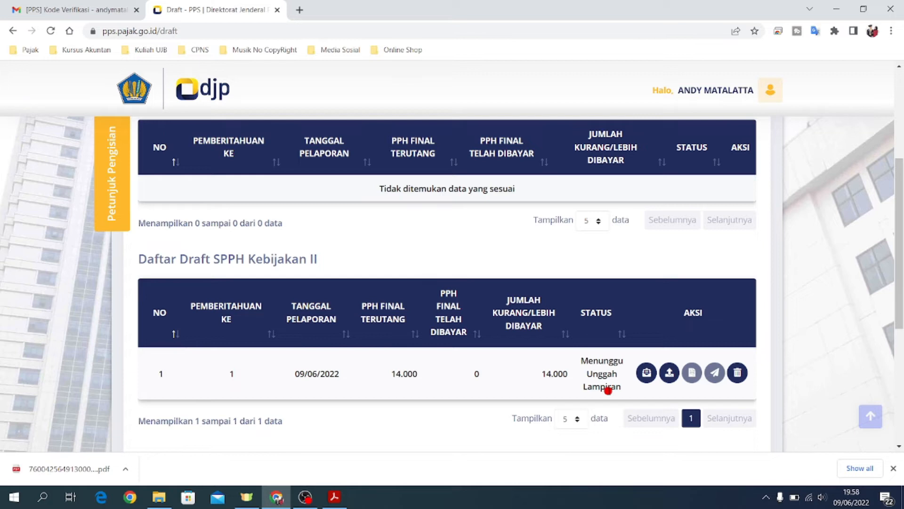
Step: Complete Unggah Permohonan for the Kebijakan II draft, answering Tidak, and open its Pembayaran form
left_click(669, 373)
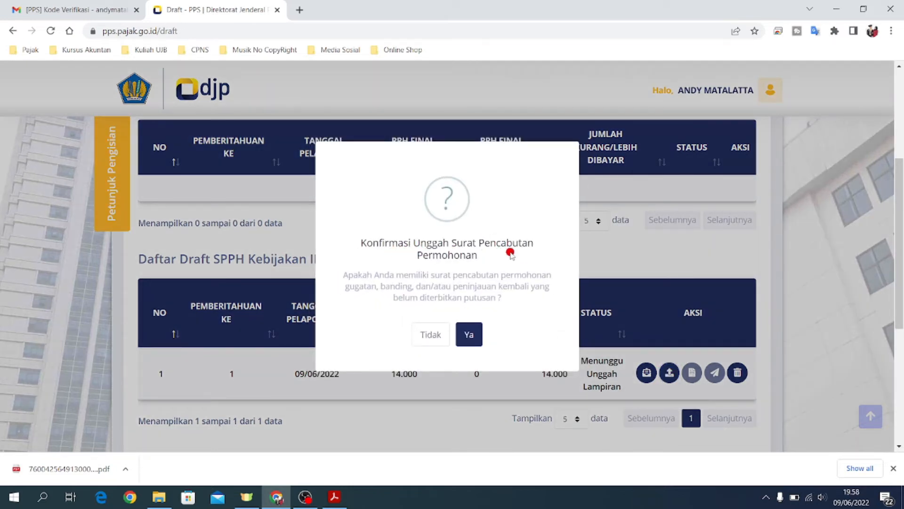
left_click(429, 335)
left_click(448, 328)
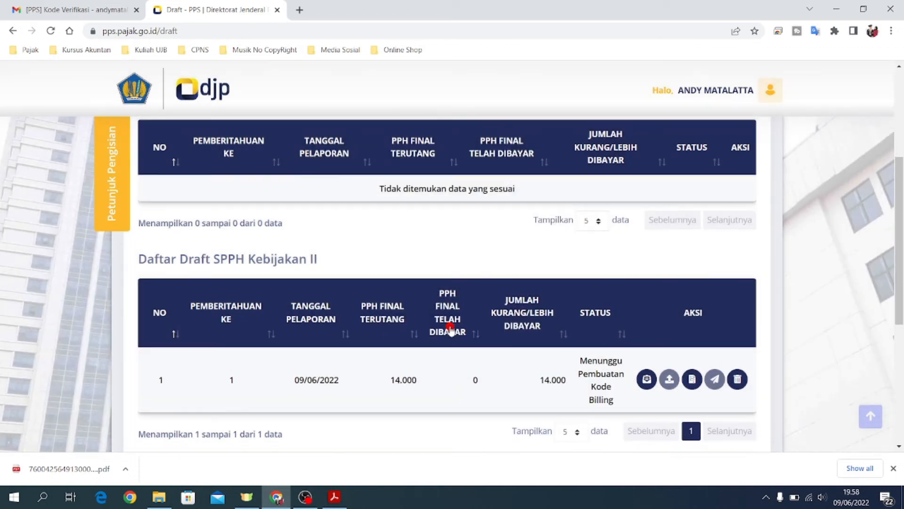
scroll(688, 346, "down", 1)
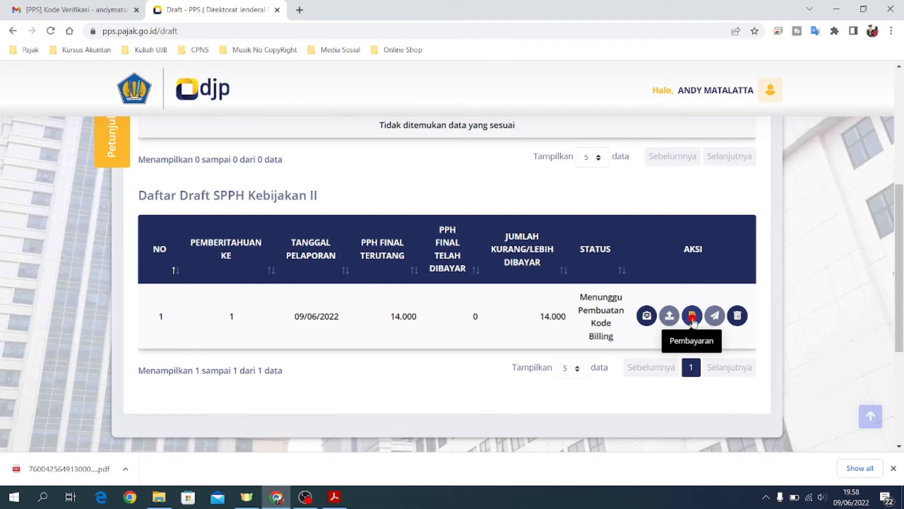
left_click(692, 317)
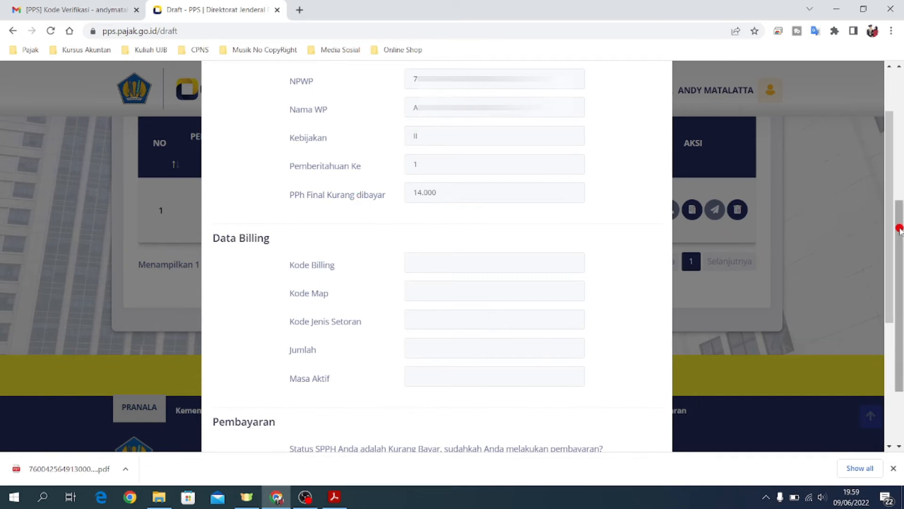
Step: Generate a Rp 14.000 billing code (Kode Map 411128, Jenis Setoran 428) and copy it
scroll(900, 228, "down", 3)
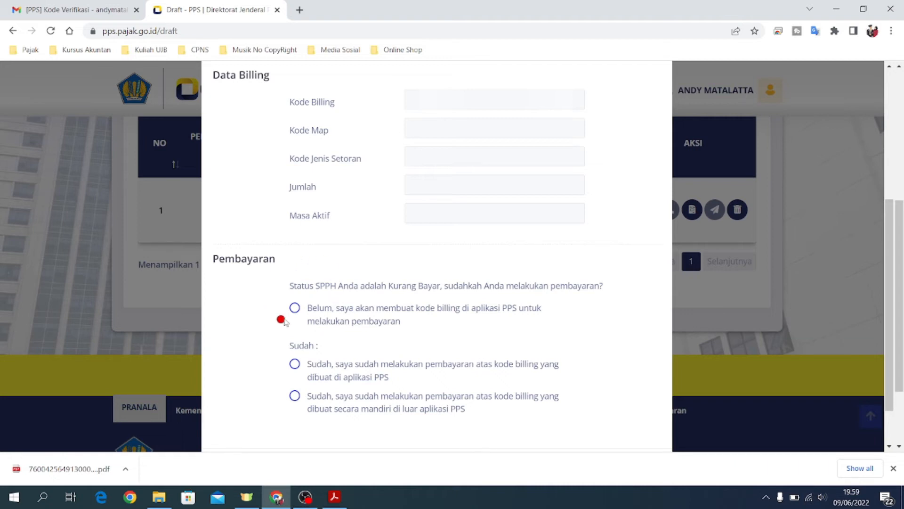
left_click(295, 308)
scroll(311, 311, "down", 2)
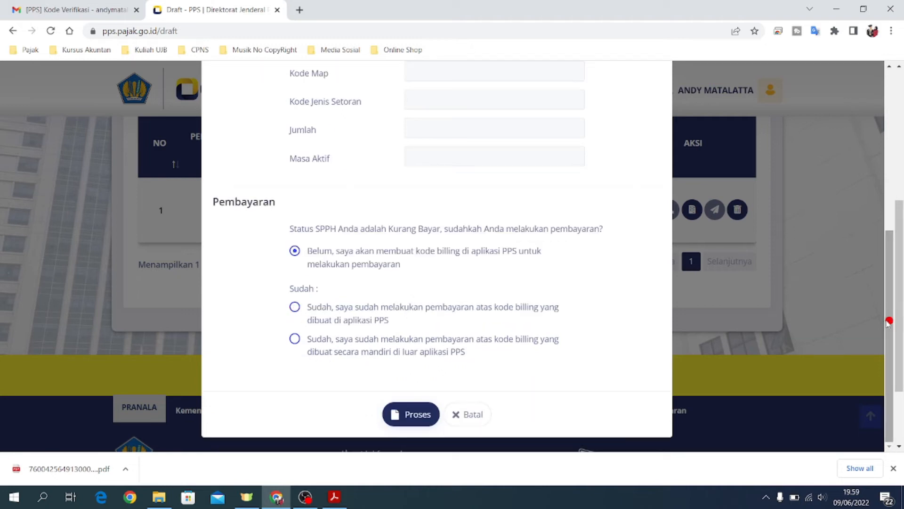
left_click(414, 414)
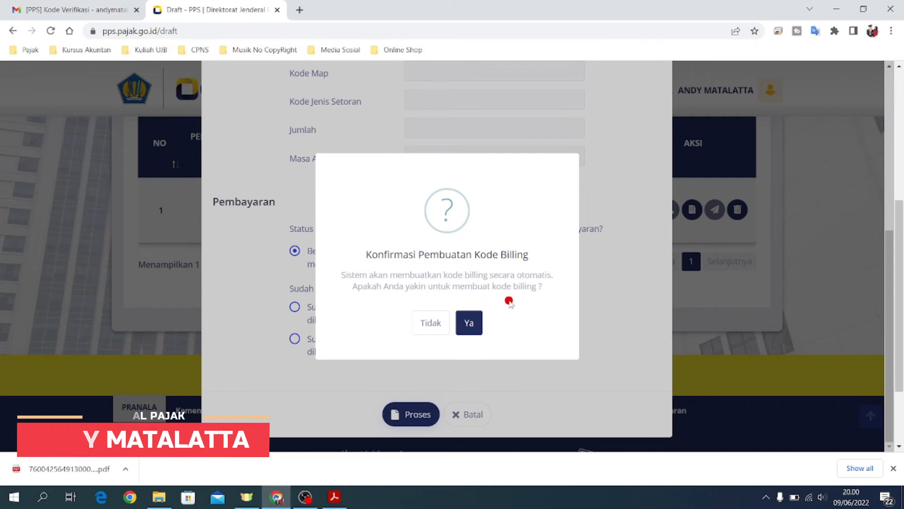
left_click(469, 322)
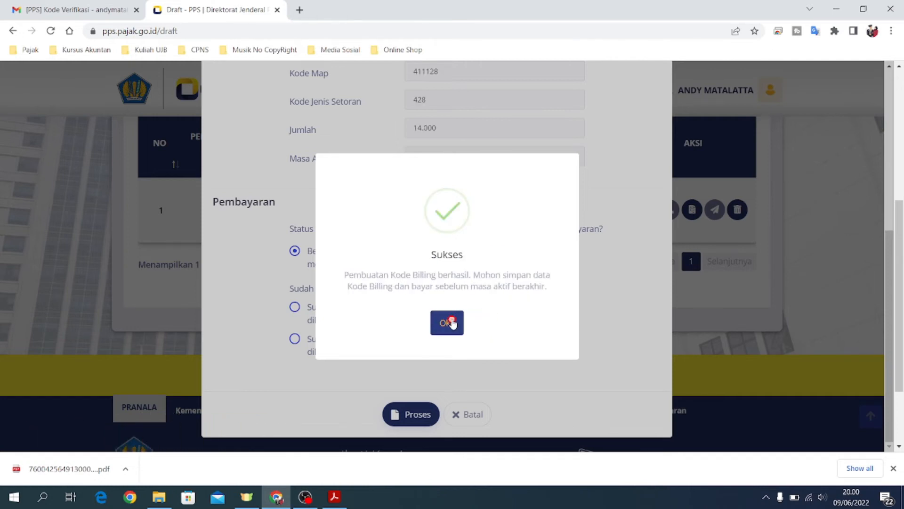
left_click(450, 322)
scroll(396, 164, "up", 1)
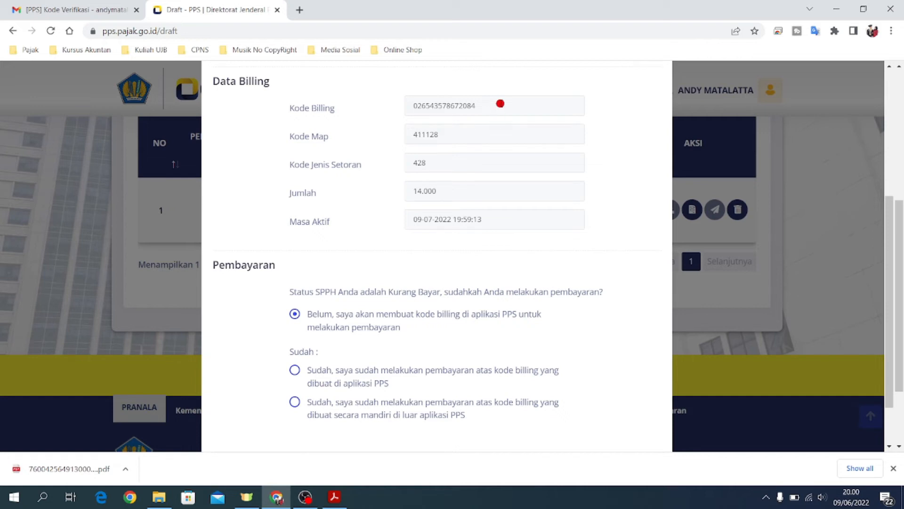
left_click(500, 103)
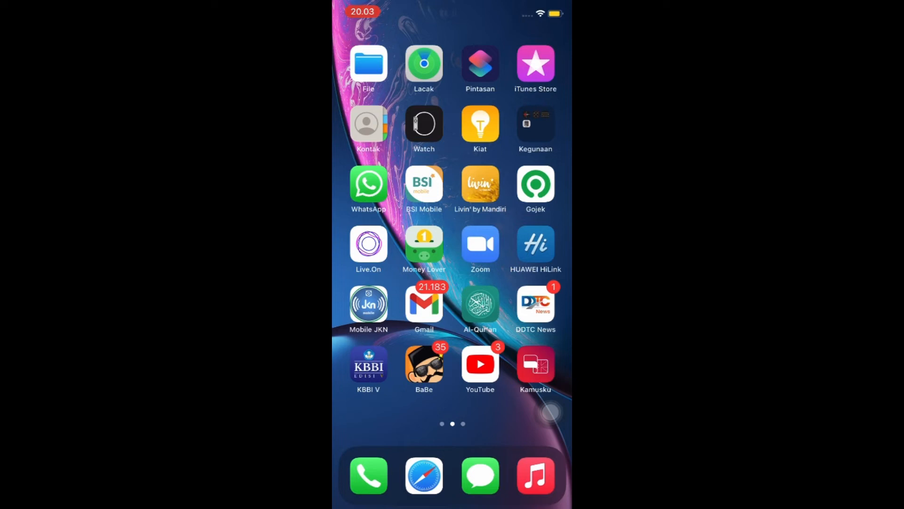
Step: In Livin' by Mandiri, go to Bayar > Pajak > Pajak/PNBP/Cukai and paste the billing code
left_click(481, 184)
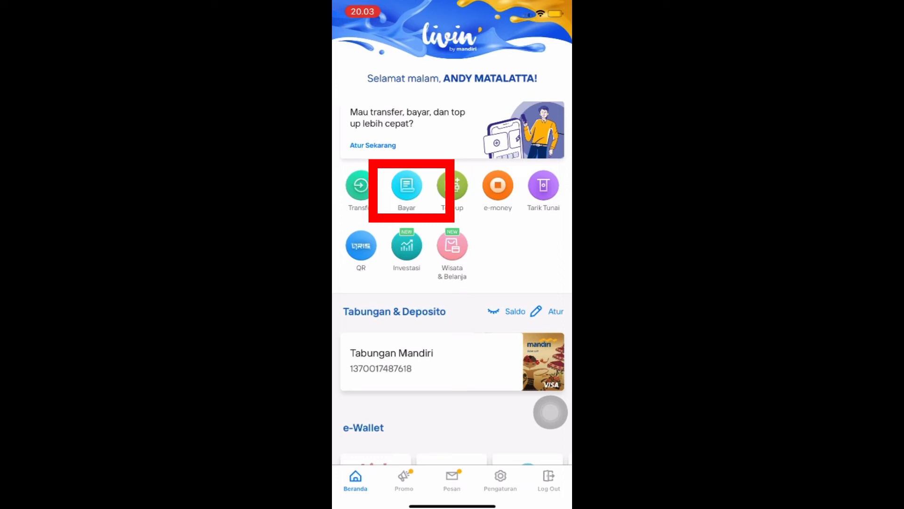
left_click(407, 186)
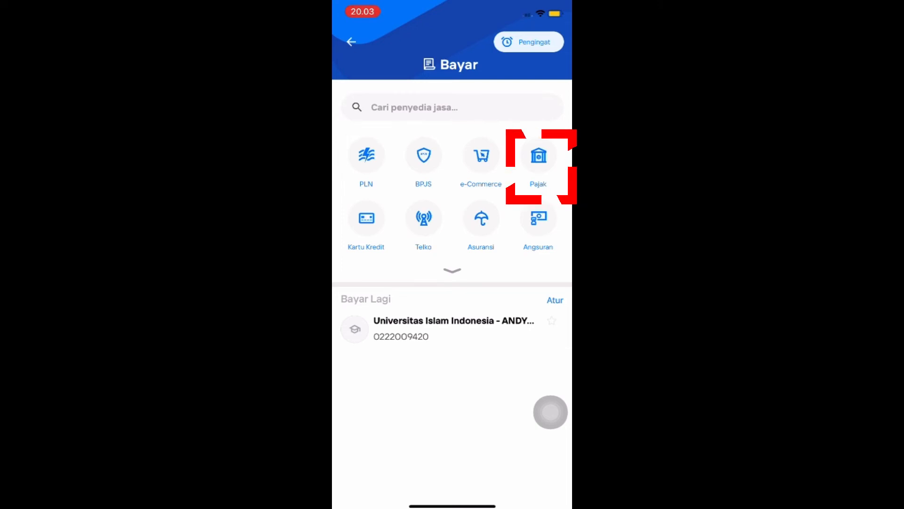
left_click(539, 161)
scroll(452, 286, "down", 2)
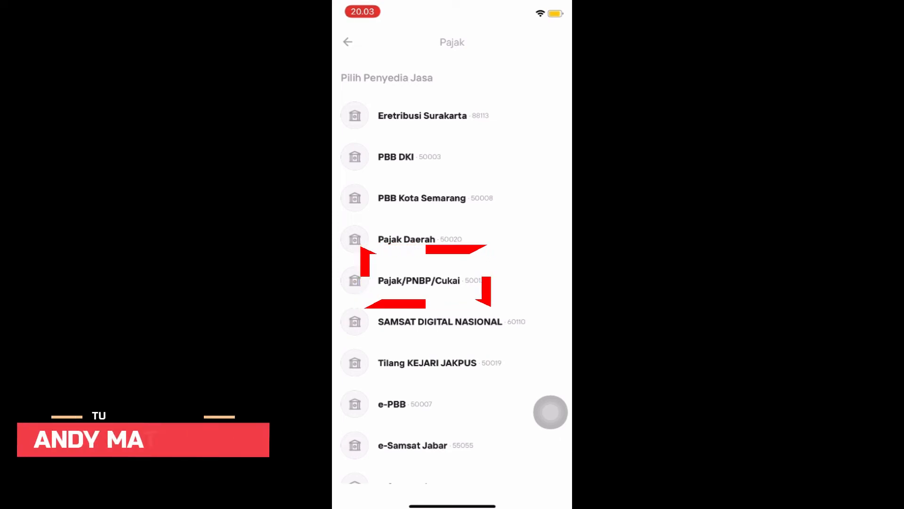
left_click(419, 280)
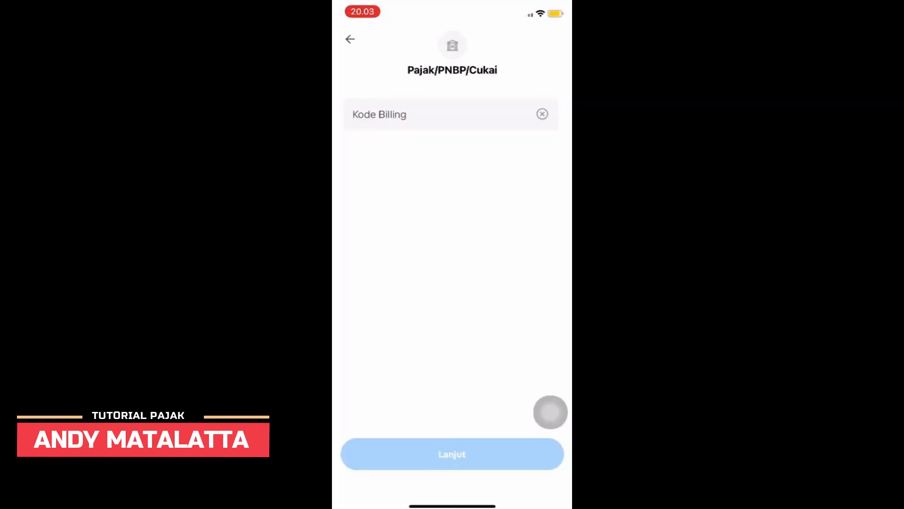
left_click(438, 115)
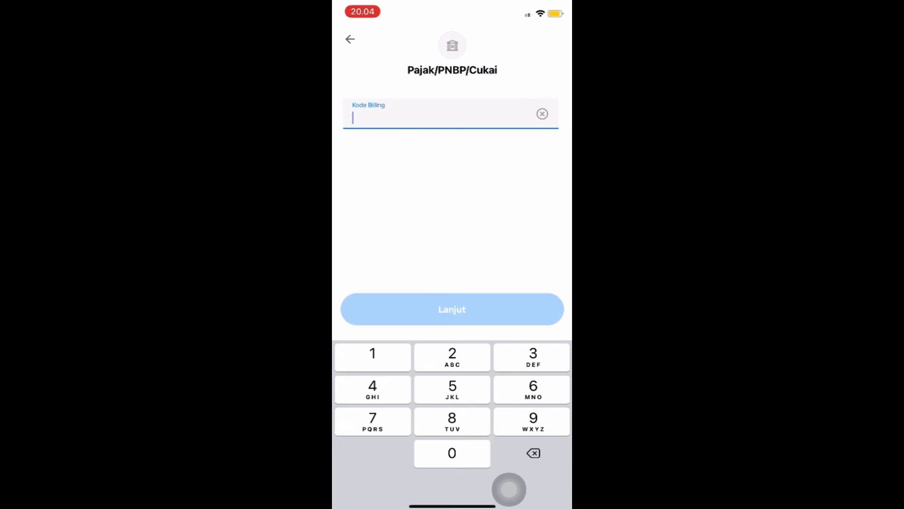
left_click(372, 117)
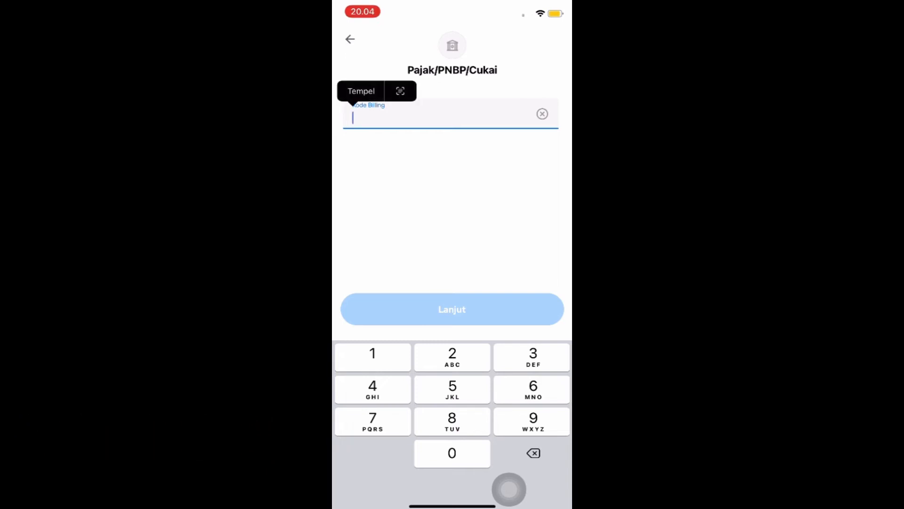
left_click(361, 91)
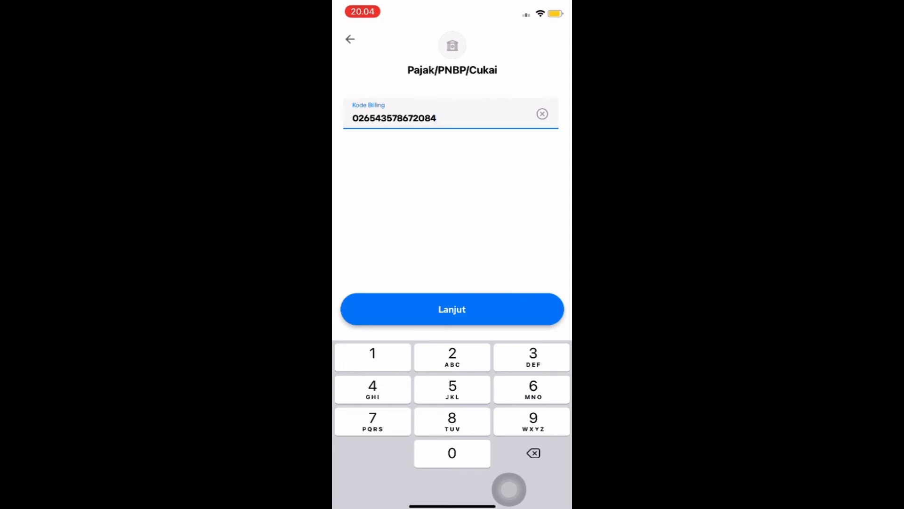
Step: Confirm the Rp 14.000 tax payment with the PIN and view the receipt
left_click(452, 309)
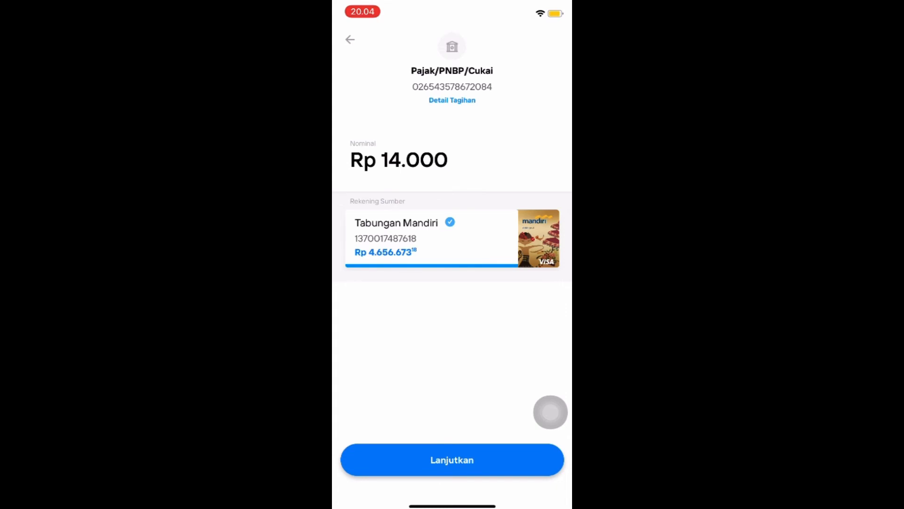
left_click(452, 460)
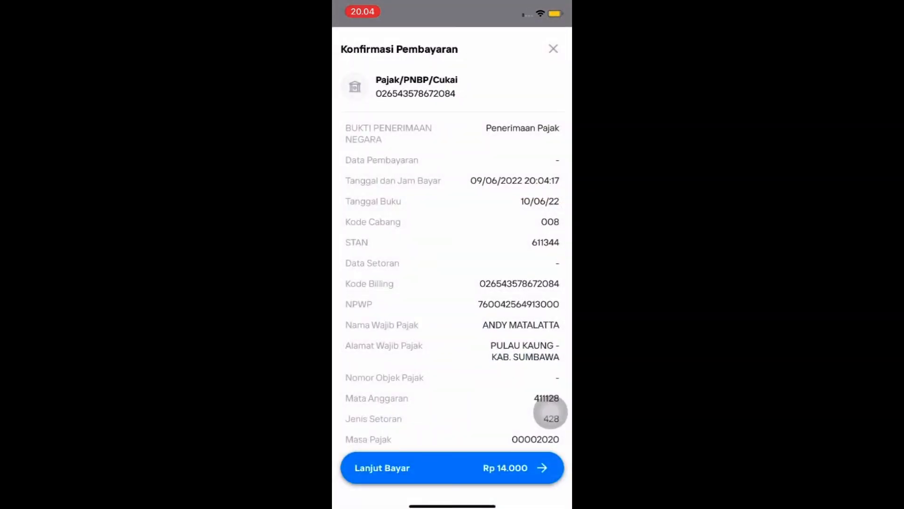
left_click(546, 466)
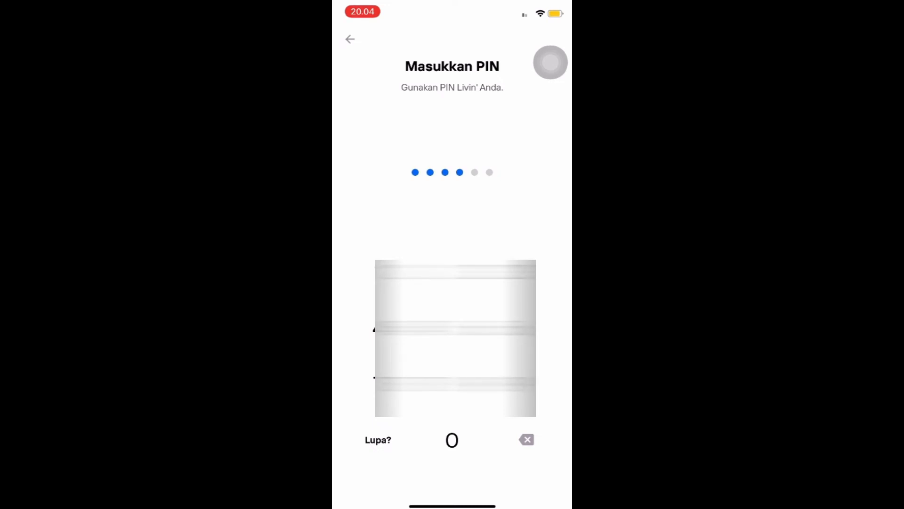
type("••")
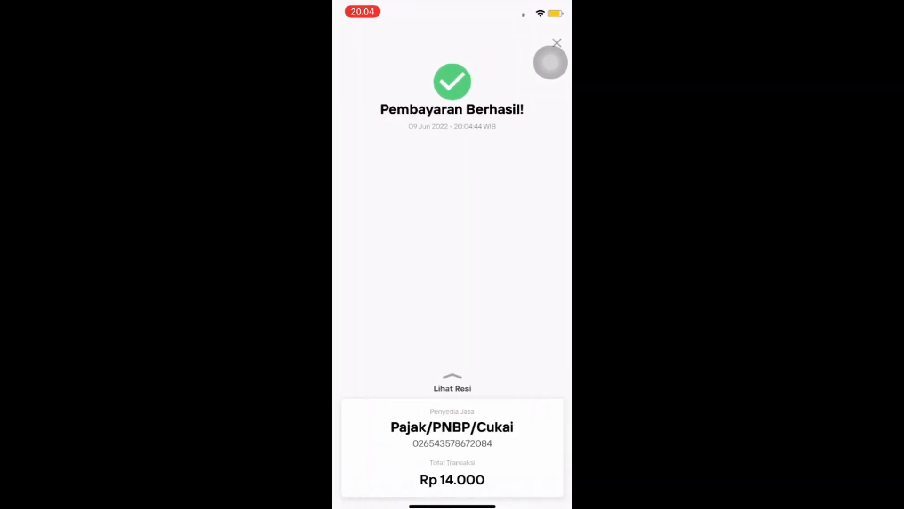
left_click(452, 388)
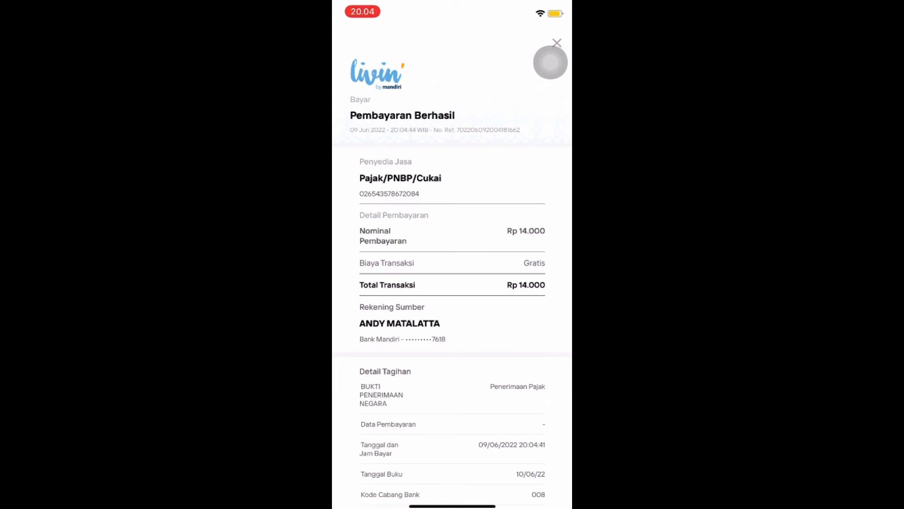
scroll(452, 254, "down", 10)
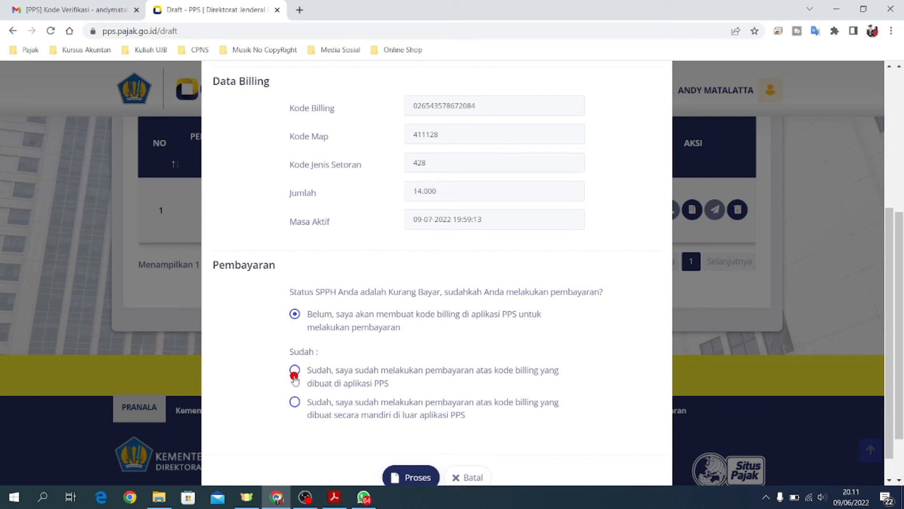
Step: Report the payment as made with the PPS billing code, turning the draft status to Siap Kirim
scroll(373, 356, "down", 1)
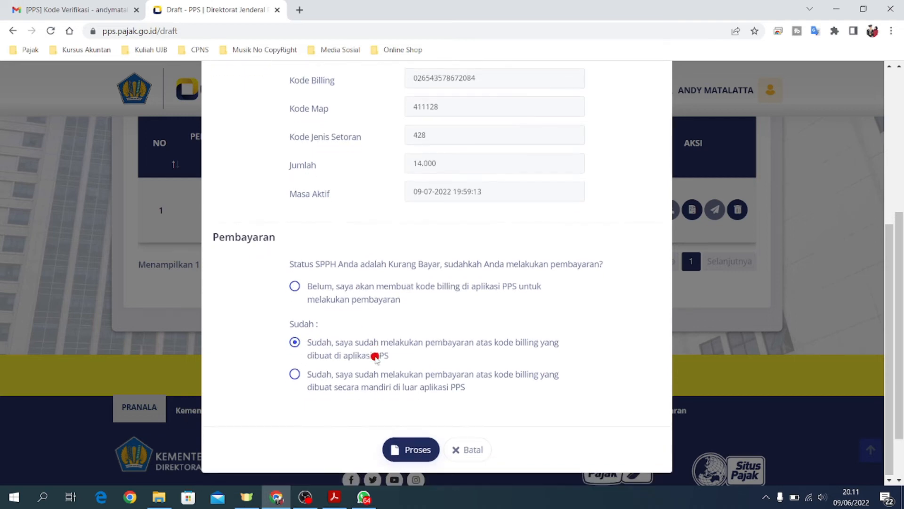
left_click(417, 449)
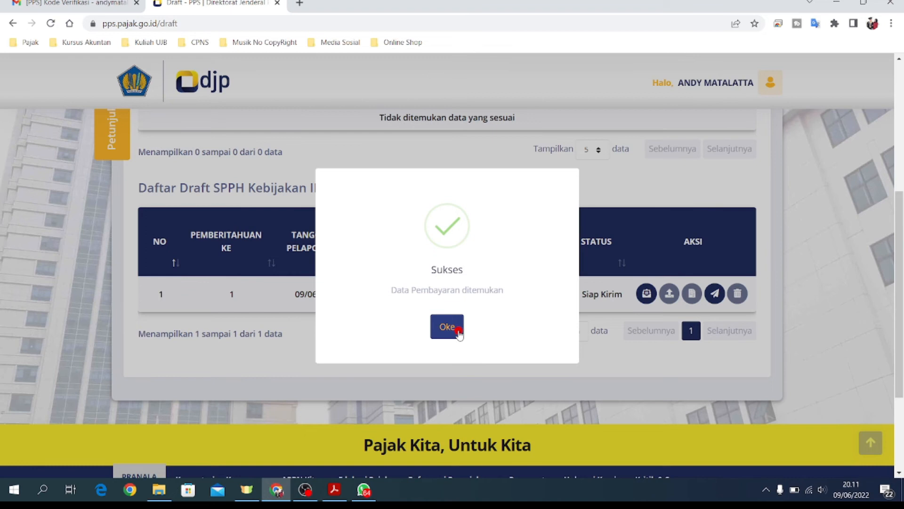
left_click(455, 328)
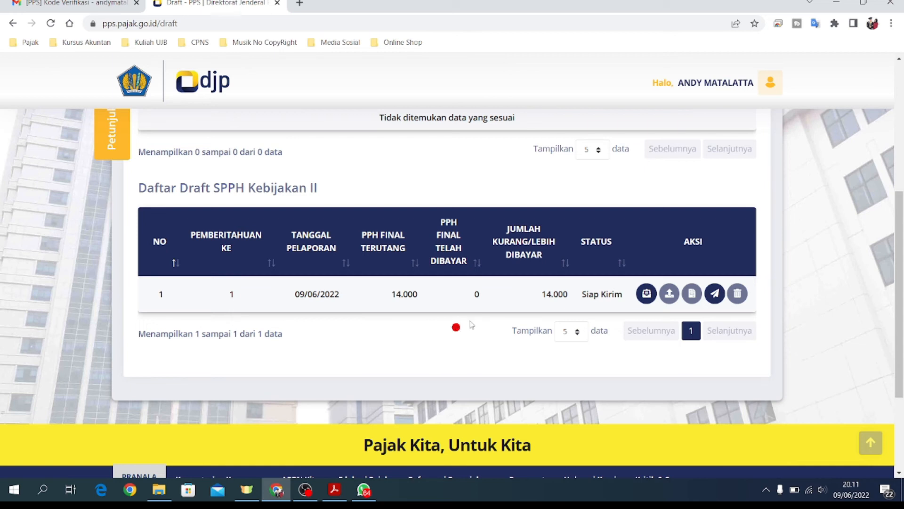
Step: Start sending the Kebijakan II SPPH and request a fresh verification code by e-mail
left_click(716, 295)
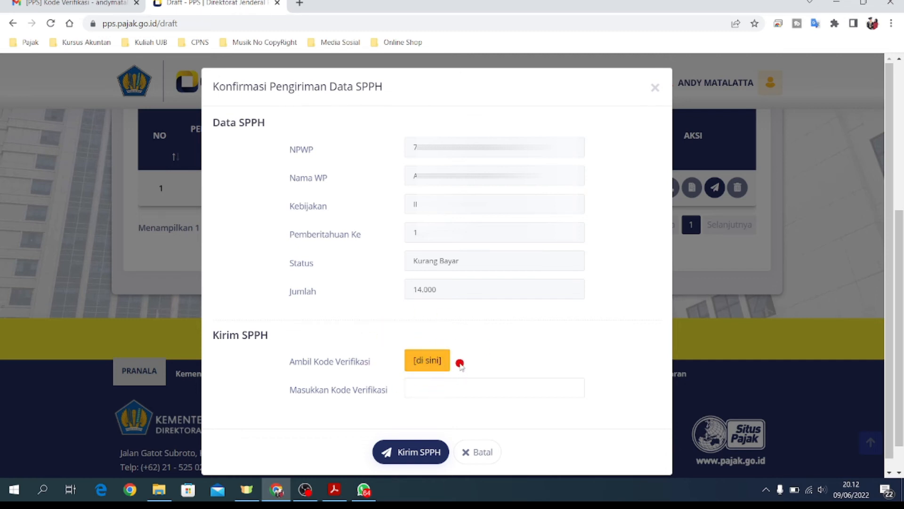
left_click(427, 365)
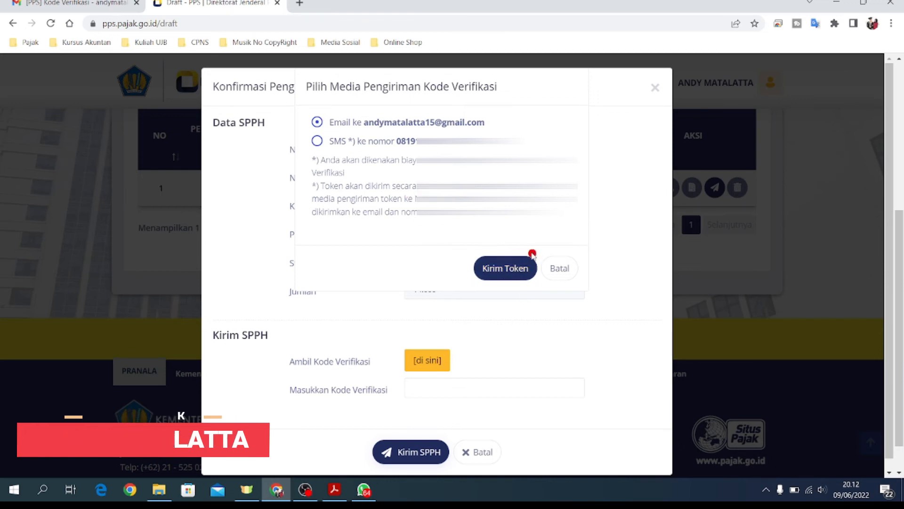
left_click(512, 270)
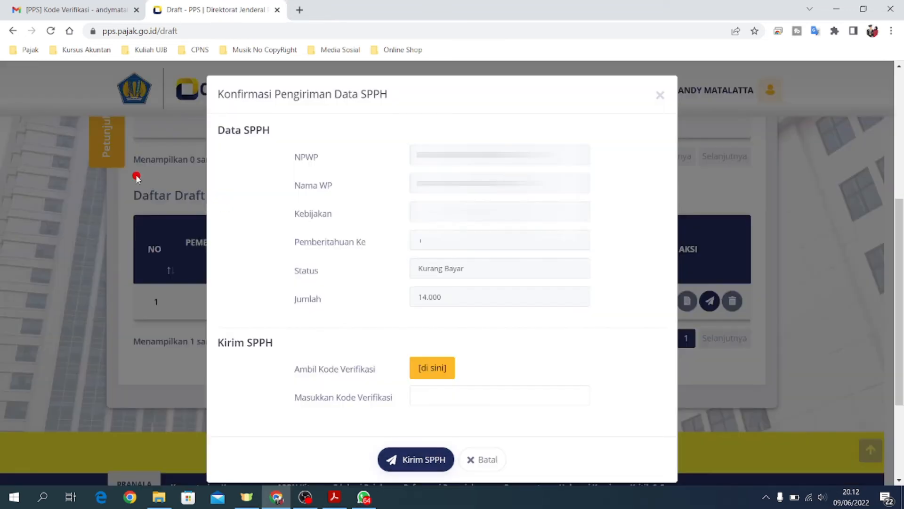
left_click(94, 3)
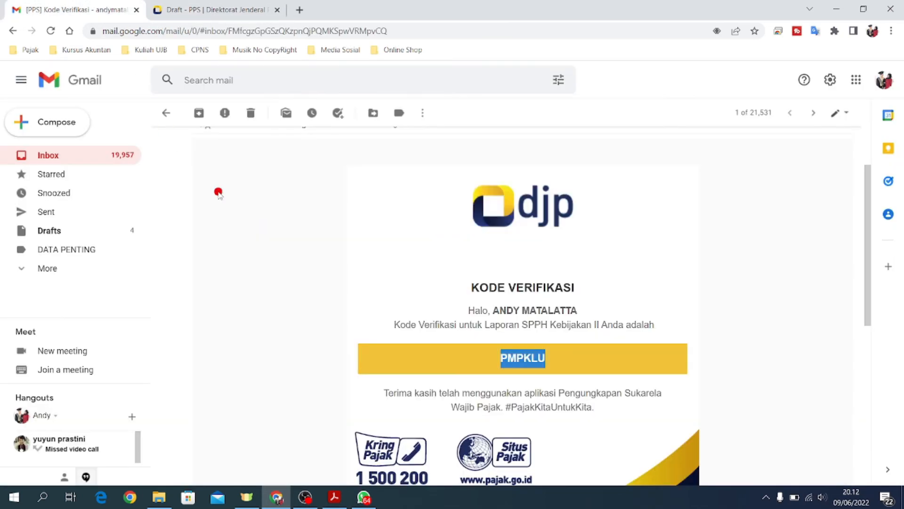
Step: Refresh the Gmail inbox, open the newest [PPS] Kode Verifikasi email, and copy its new code
left_click(63, 162)
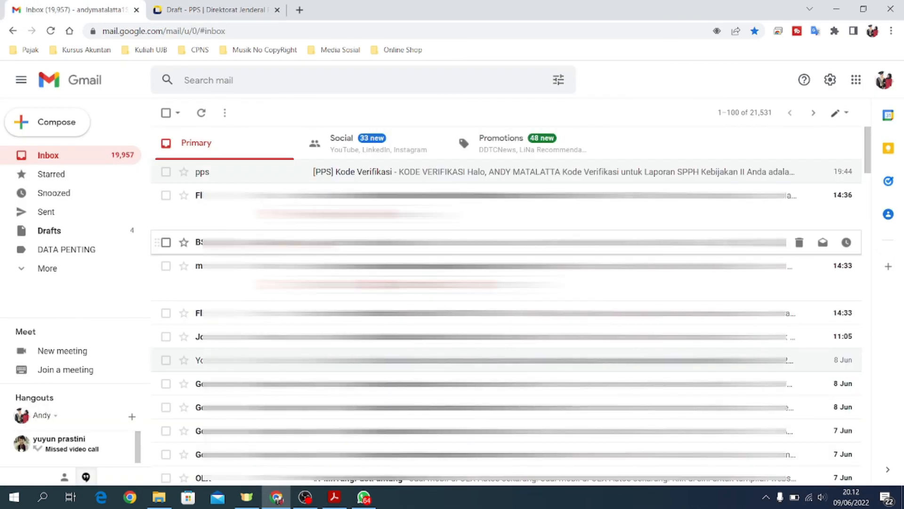
left_click(94, 154)
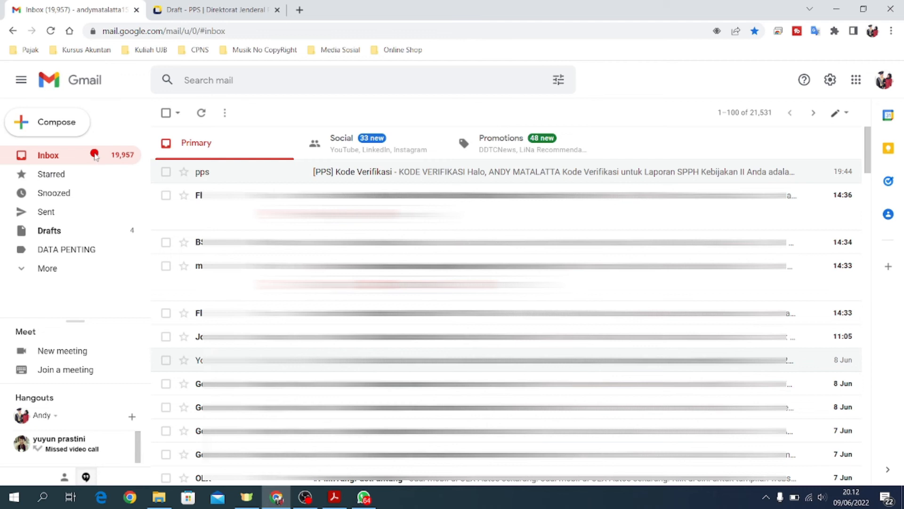
left_click(389, 177)
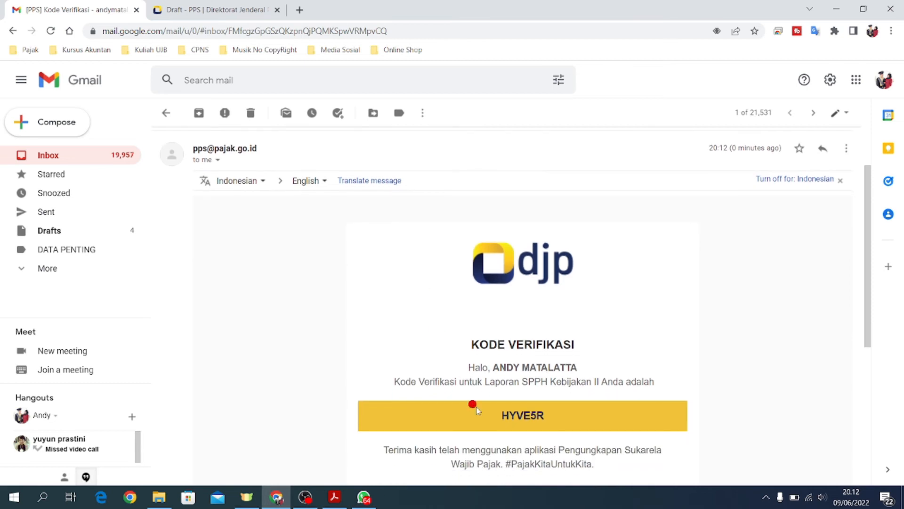
left_click_drag(494, 416, 556, 421)
left_click(522, 417)
left_click_drag(496, 416, 543, 416)
key("ctrl+c")
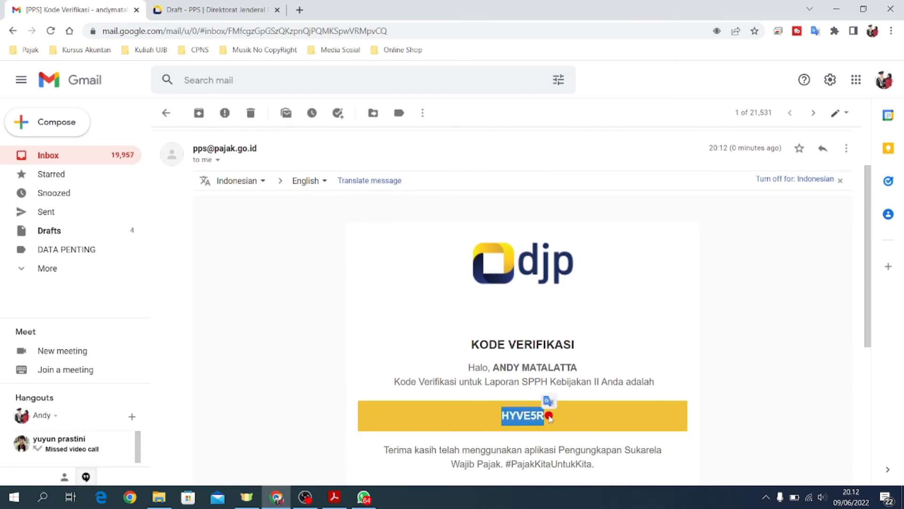
right_click(531, 415)
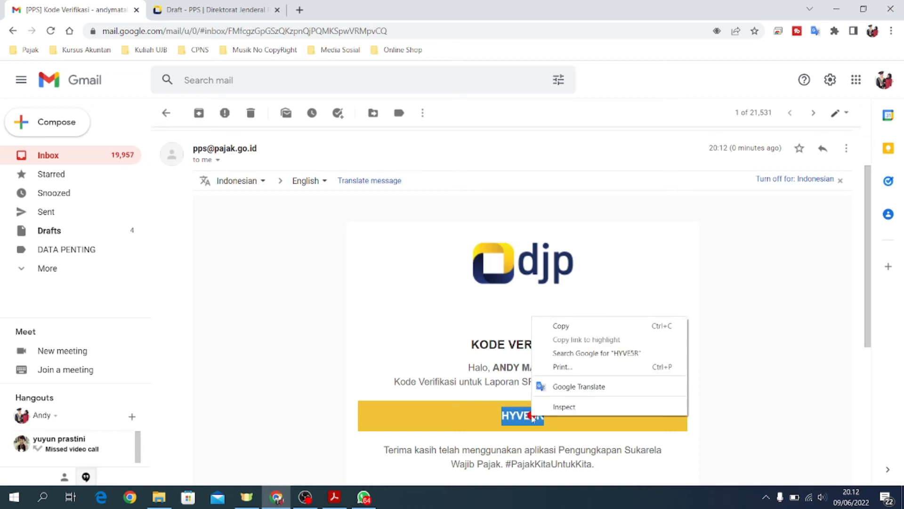
left_click(573, 326)
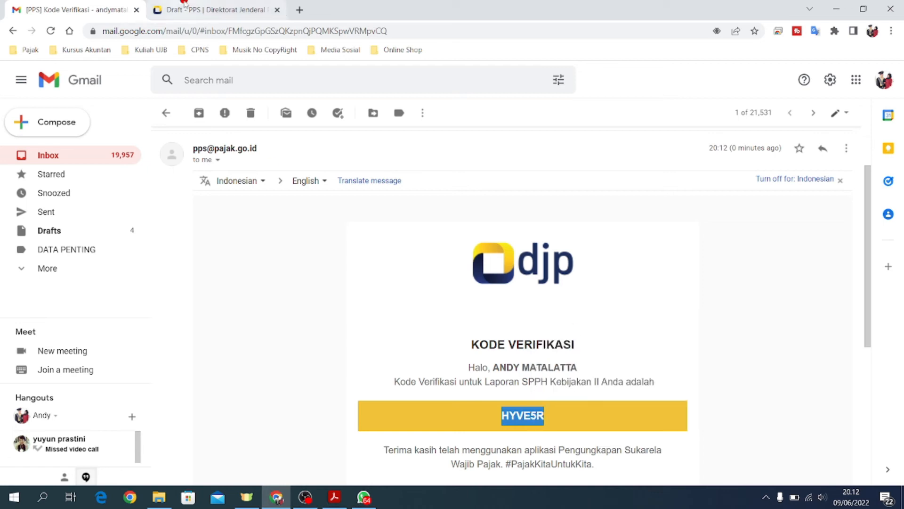
left_click(185, 4)
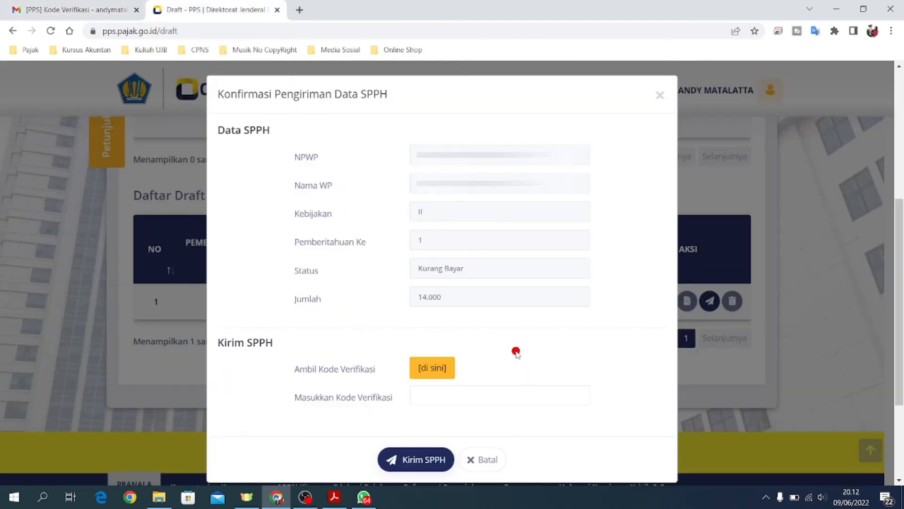
Step: Paste the new code into Masukkan Kode Verifikasi, then send via Kirim SPPH, confirming Ya and Oke
left_click(433, 394)
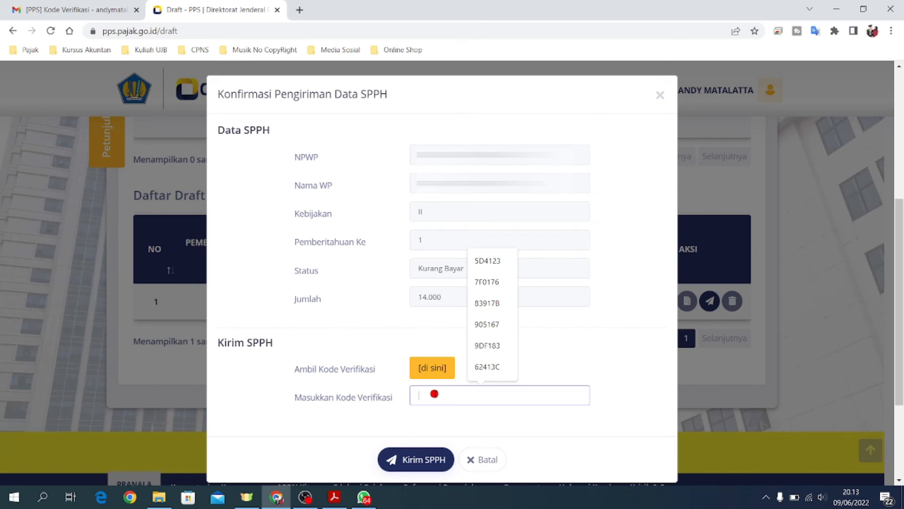
key("ctrl+v")
left_click(507, 427)
scroll(507, 427, "down", 1)
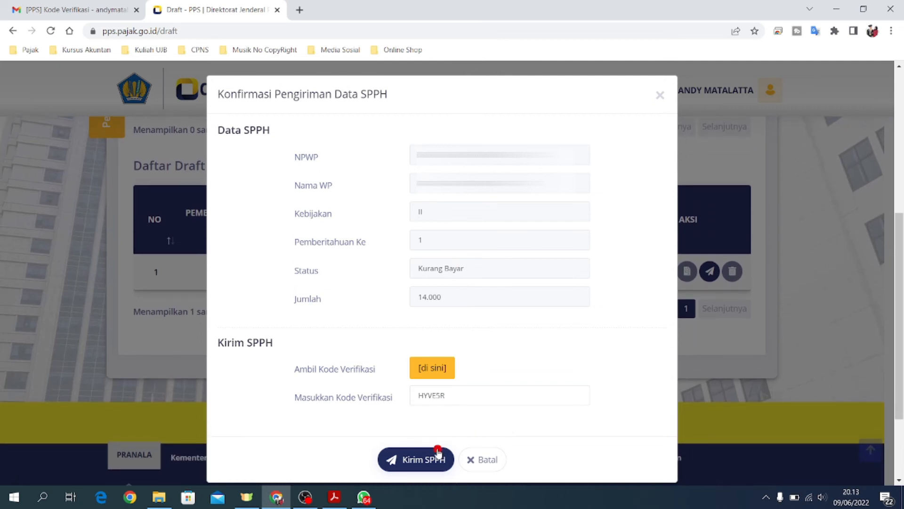
left_click(416, 466)
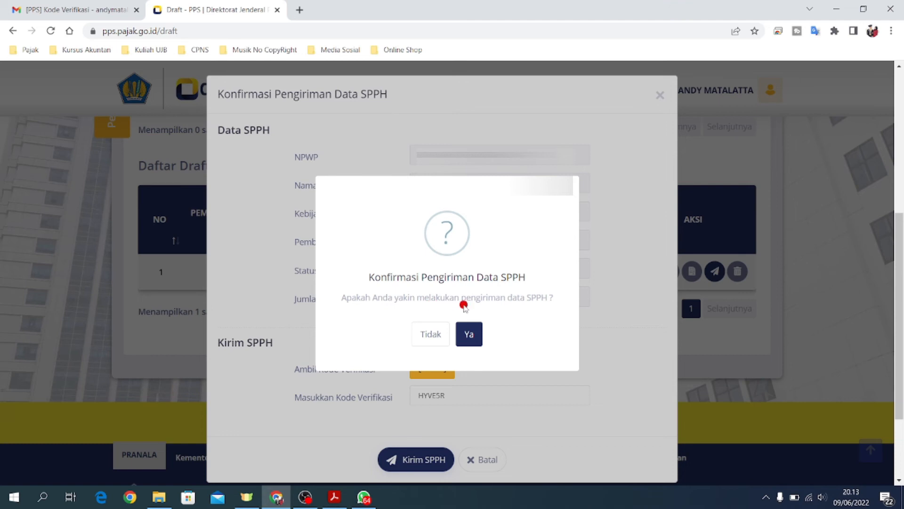
left_click(473, 333)
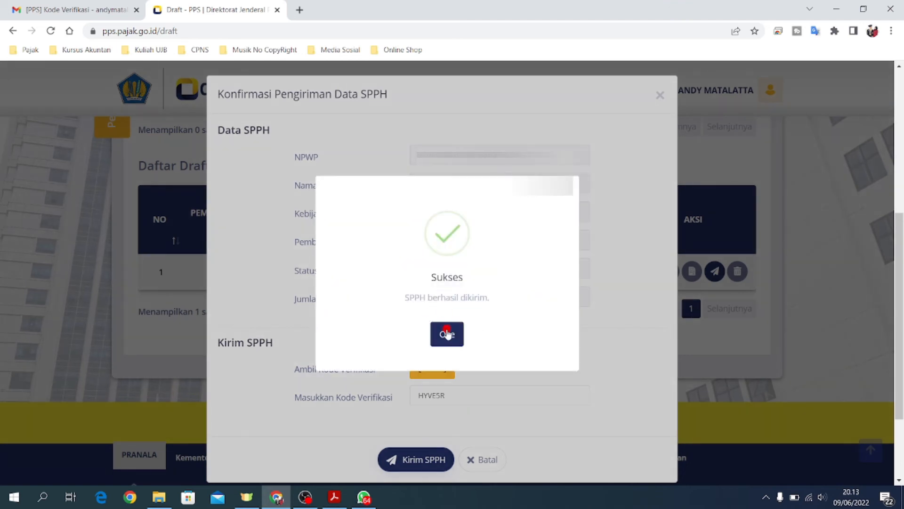
left_click(449, 334)
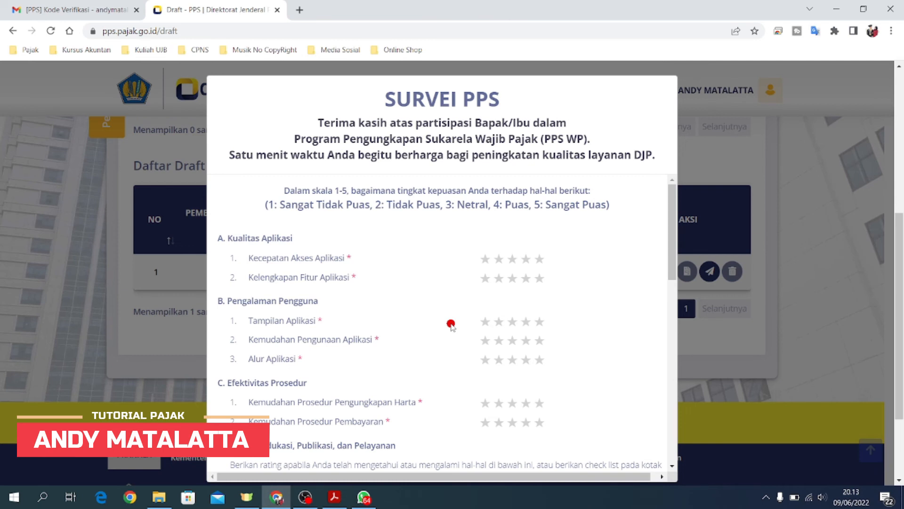
Step: Give five stars to access speed, features, appearance, ease of use, flow, and disclosure and payment procedures
left_click(540, 259)
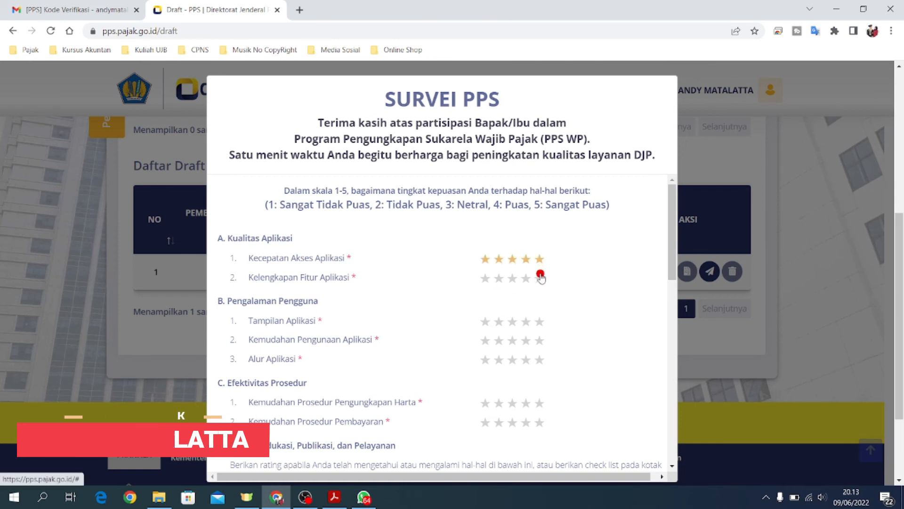
left_click(540, 278)
left_click_drag(672, 214, 672, 258)
left_click(540, 194)
left_click(538, 214)
left_click(539, 232)
left_click(540, 276)
left_click(539, 296)
Step: Give five stars to both section D items, Layanan konsultasi and Penanganan Pengaduan
left_click_drag(672, 297, 670, 371)
left_click(541, 277)
left_click(539, 366)
left_click(540, 286)
left_click(539, 303)
Step: Enter the comment 'BAGUS' for Kualitas Aplikasi and for Pengalaman Pengguna
left_click(368, 306)
type("BAGUS")
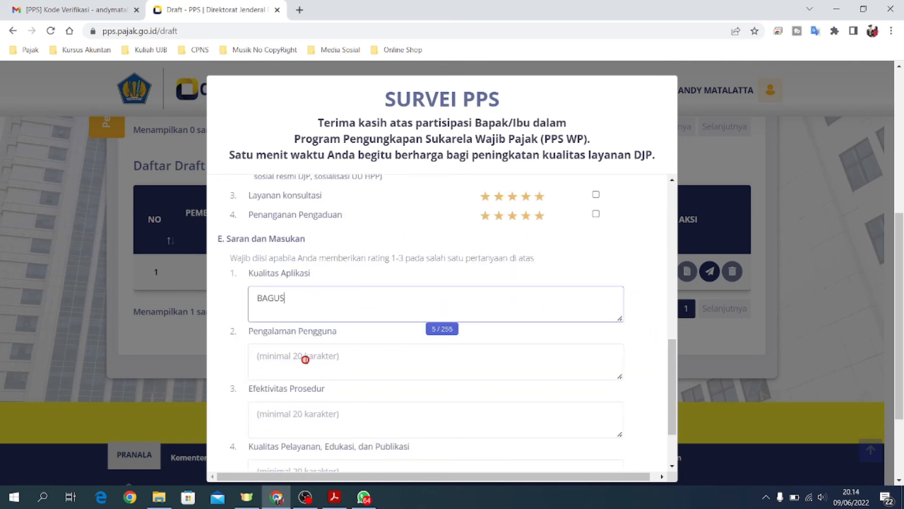
left_click(306, 359)
type("BAGUS")
Step: Comment 'SANGAT EFEKTI' on procedure effectiveness and a 'LANJUT…' note on service and publication
scroll(373, 325, "down", 1)
left_click(383, 356)
type("SANGAT EFEKTI")
left_click(325, 417)
type("G")
key("BackSpace")
type("LANJUTKL")
key("BackSpace")
key("BackSpace")
key("BackSpace")
key("BackSpace")
key("BackSpace")
key("BackSpace")
type("NJUT")
left_click_drag(420, 341, 426, 245)
left_click(427, 369)
Step: Submit the completed survey with Kirim Survei
scroll(427, 369, "down", 1)
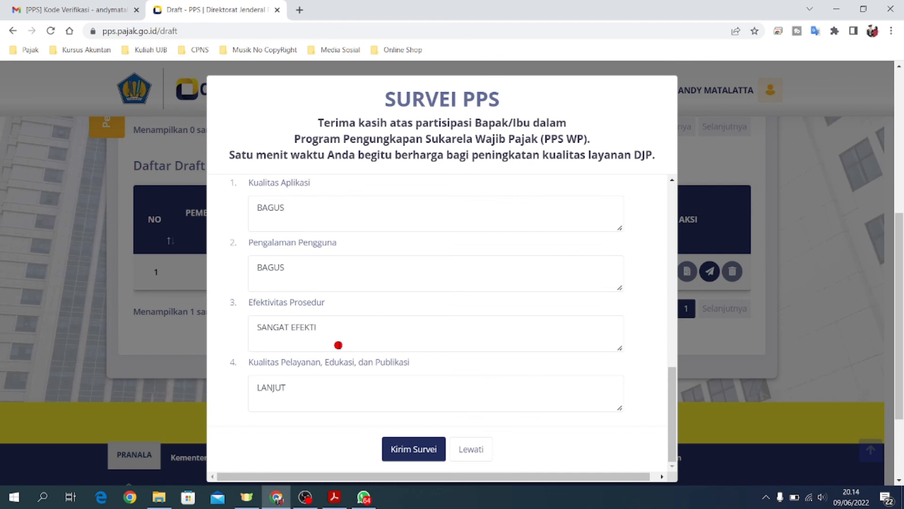
left_click(408, 450)
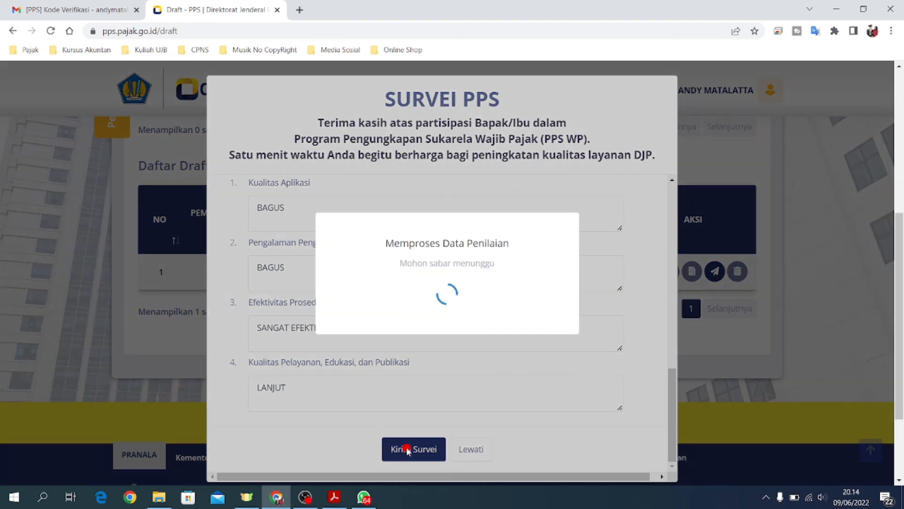
scroll(452, 361, "up", 1)
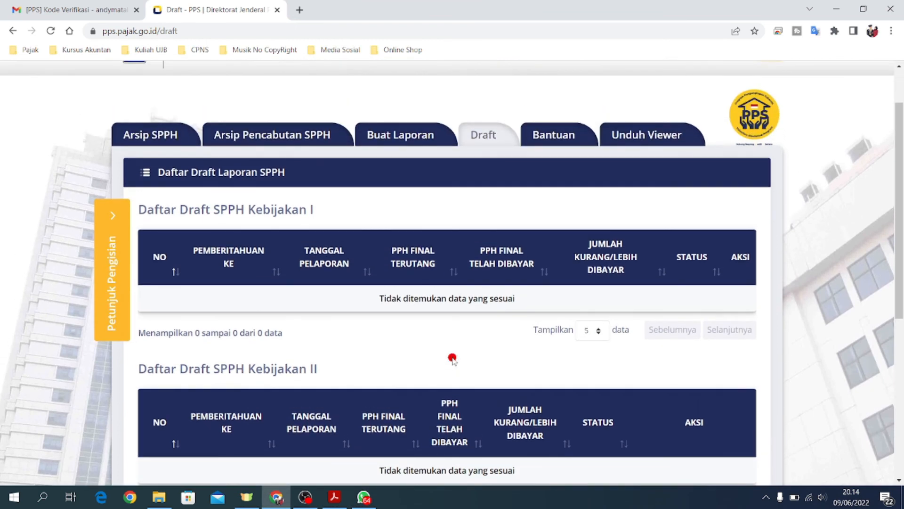
Step: Download the Surat Keterangan PDF for the Kebijakan II report from Arsip SPPH
left_click(156, 140)
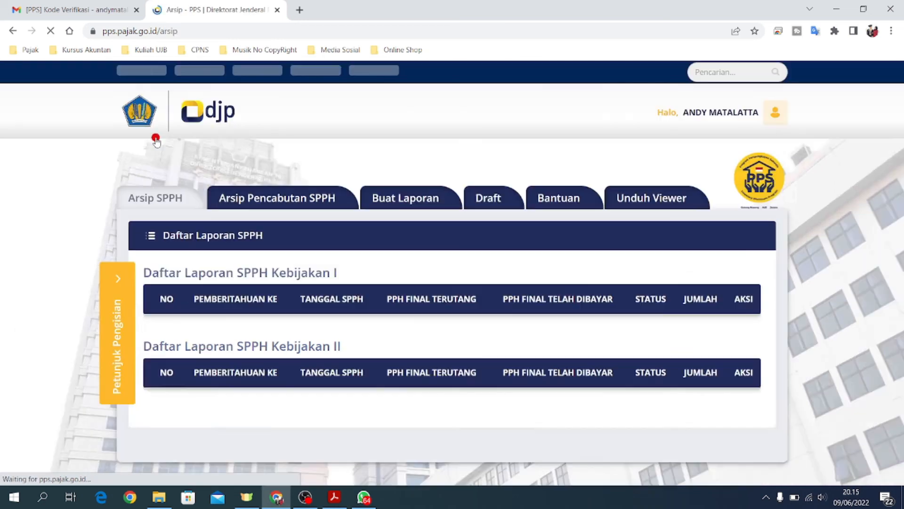
scroll(526, 370, "down", 3)
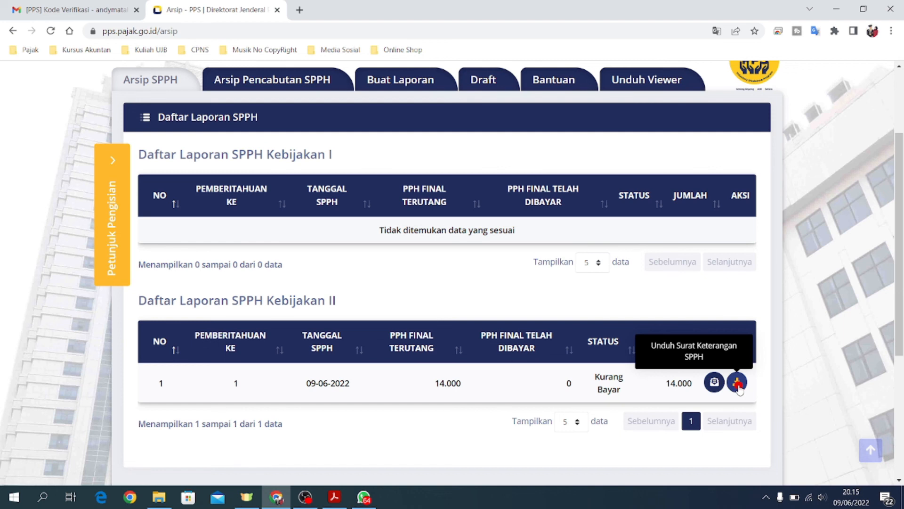
left_click(738, 382)
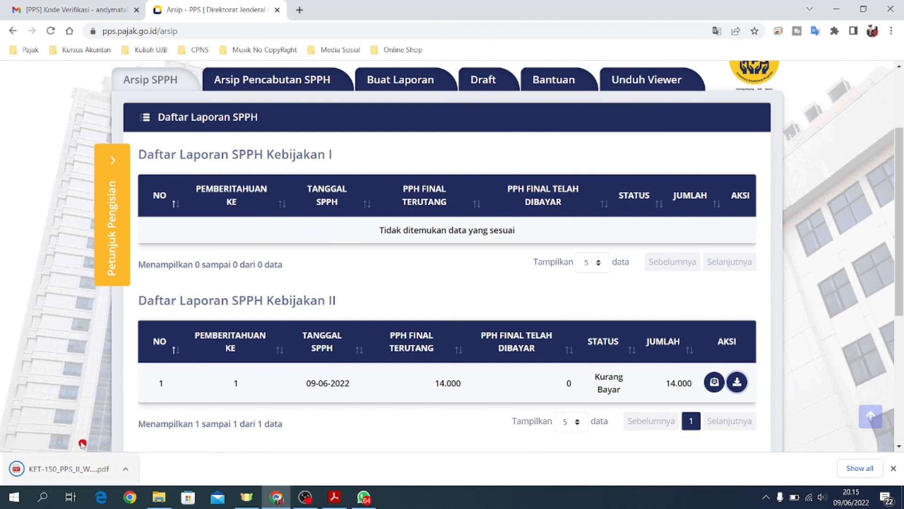
left_click(124, 468)
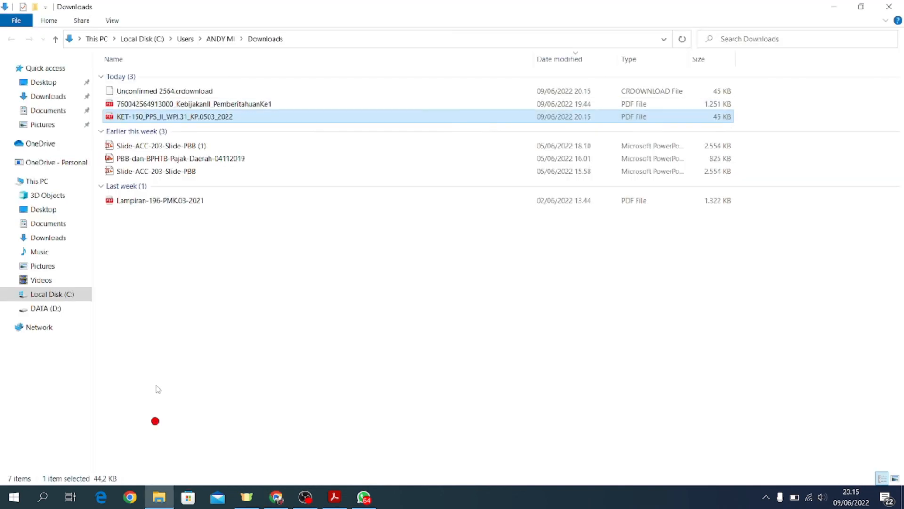
Step: Refresh the Downloads folder and open the KET-150_PPS_II PDF in Edge
right_click(185, 258)
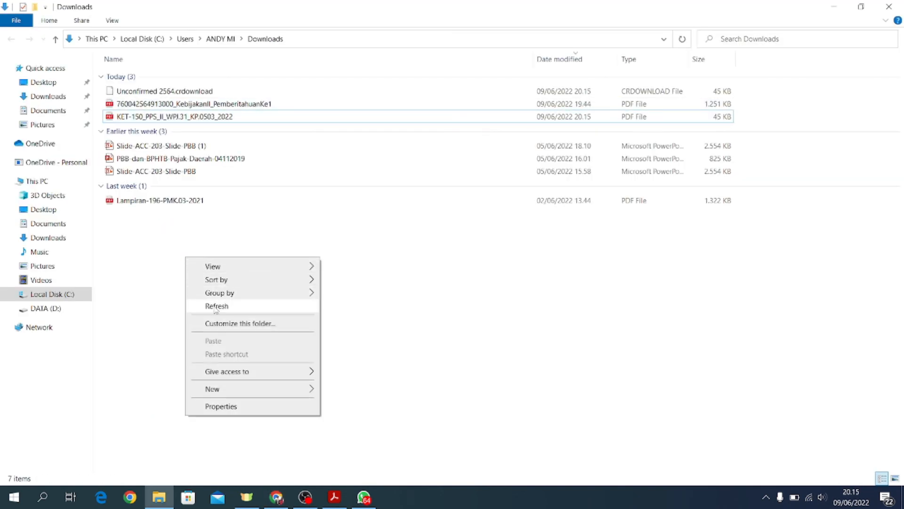
left_click(216, 306)
double_click(191, 92)
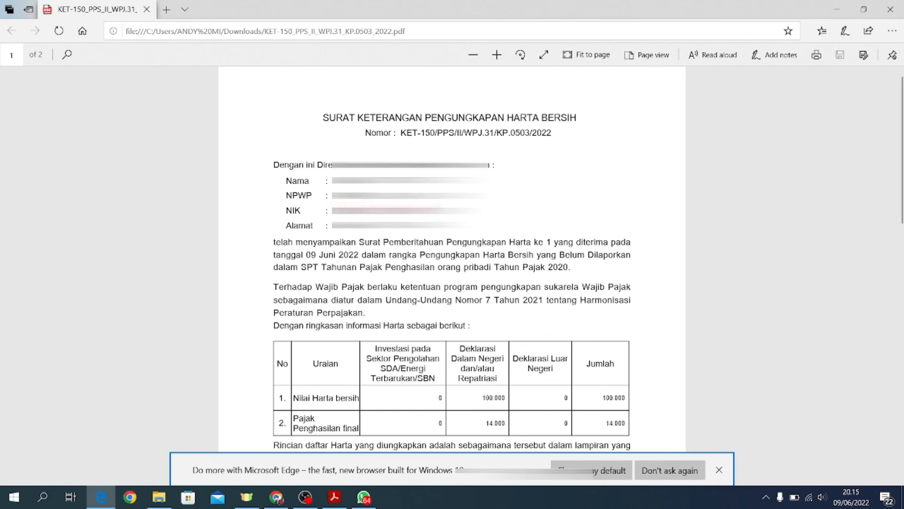
scroll(410, 235, "down", 2)
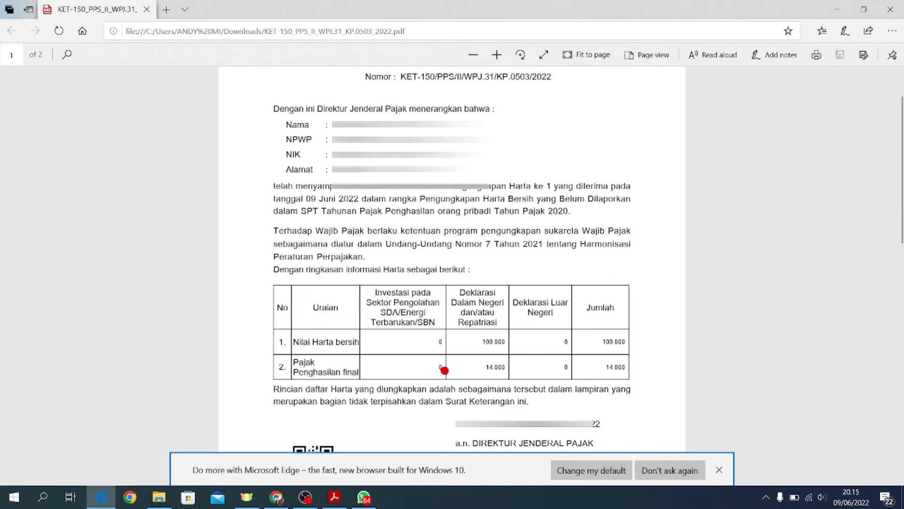
scroll(444, 370, "down", 1)
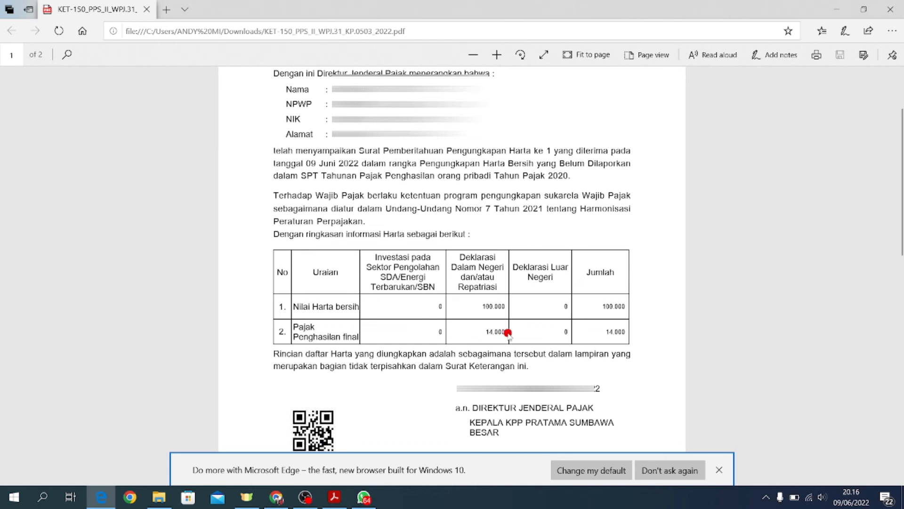
scroll(508, 333, "down", 3)
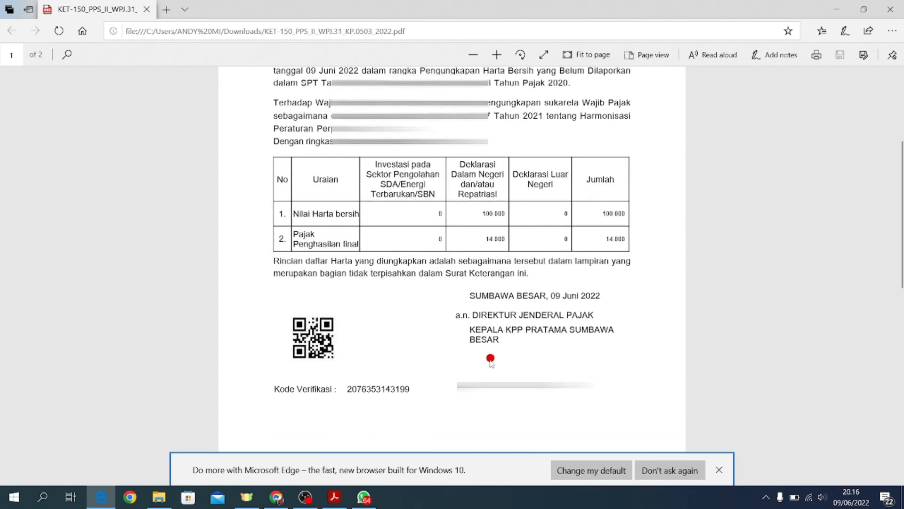